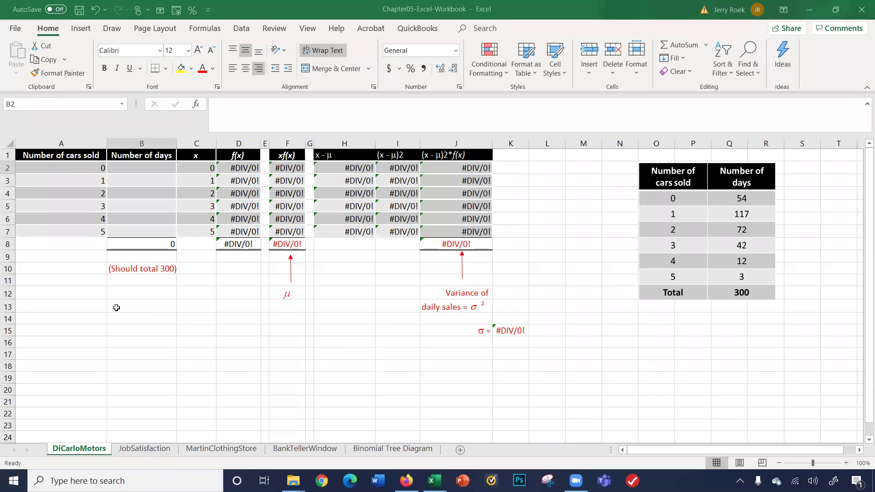
left_click(101, 299)
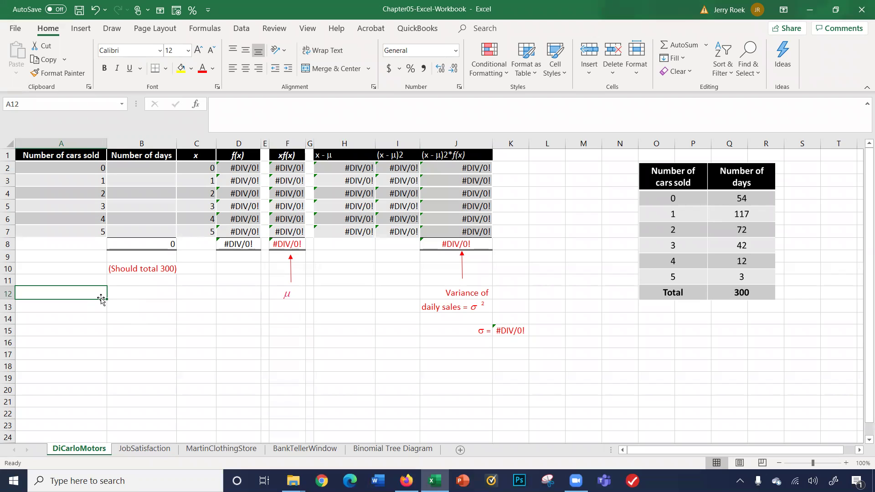
left_click(582, 171)
key("Right")
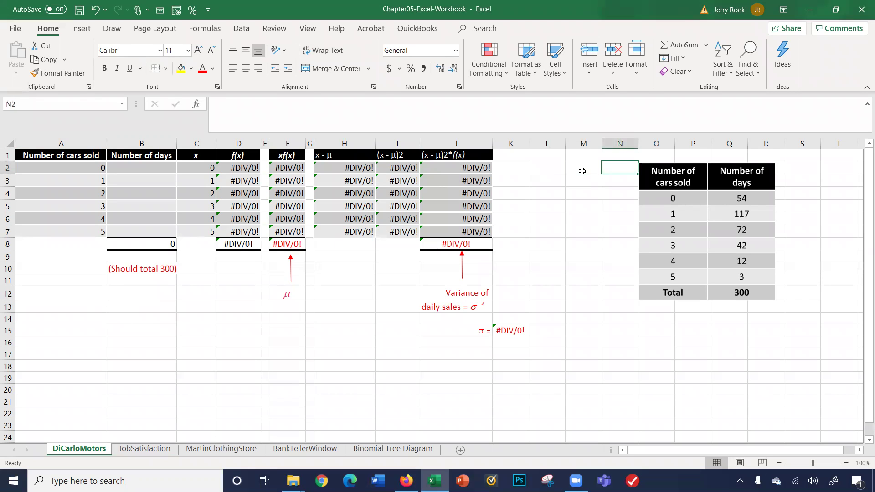
key("Up")
key("Right")
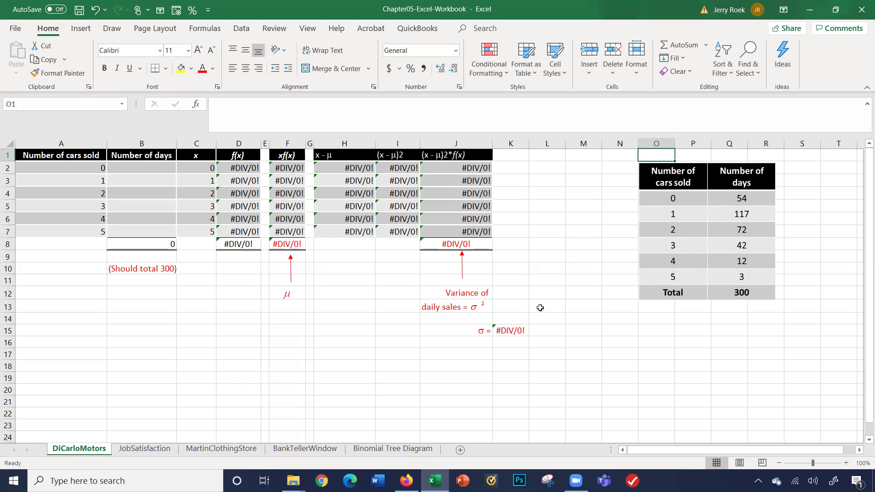
Step: Enter the number of days 54, 117, 72, 42, 12 and 3 for 0 to 5 cars sold in cells B2 through B7
left_click(136, 170)
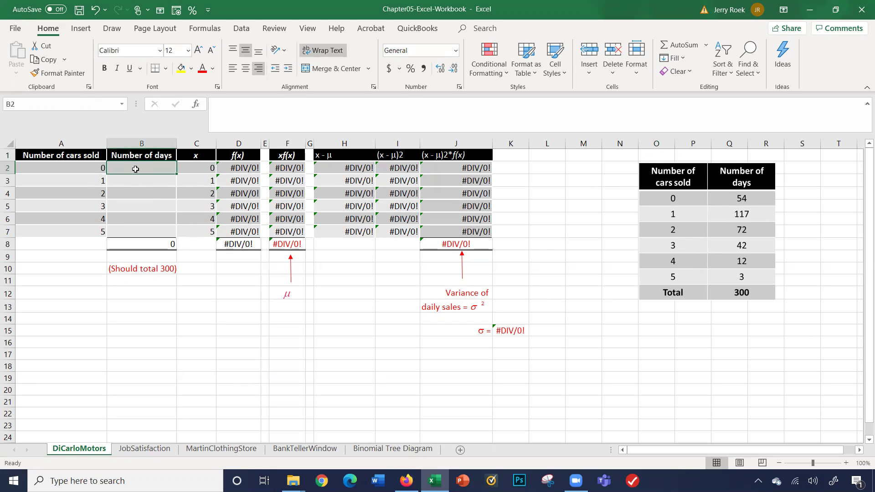
type("54")
key("Return")
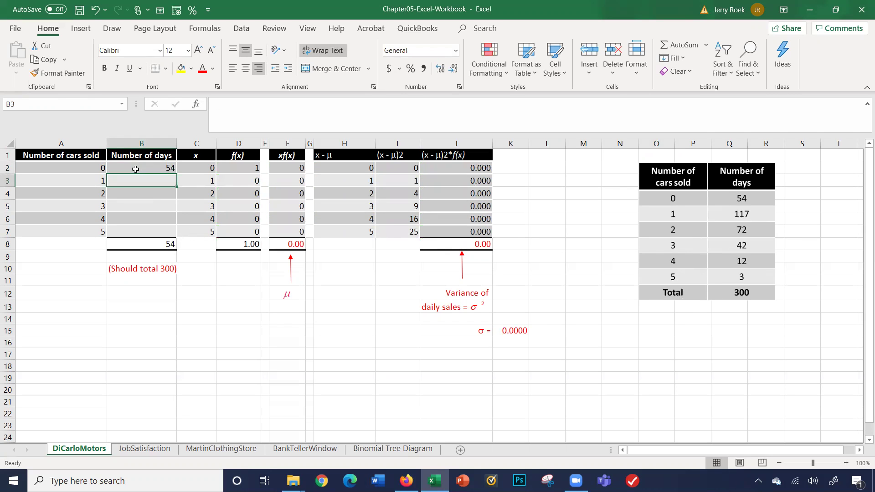
type("117")
key("Return")
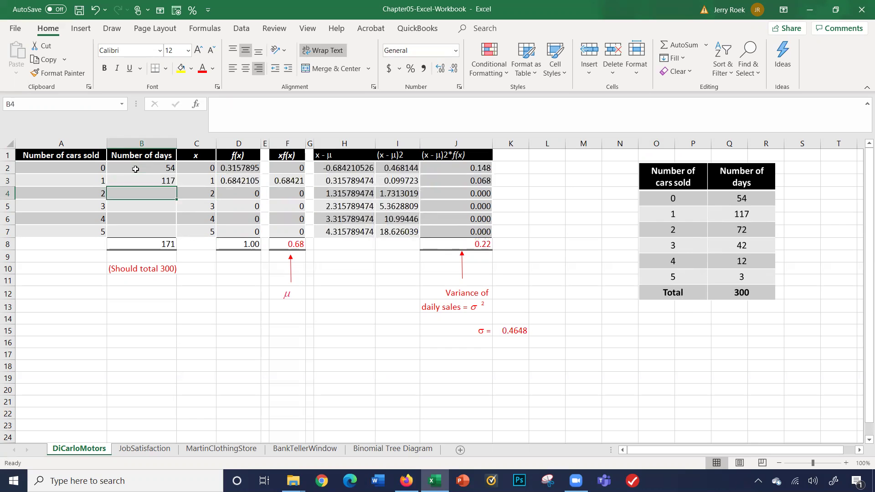
type("72")
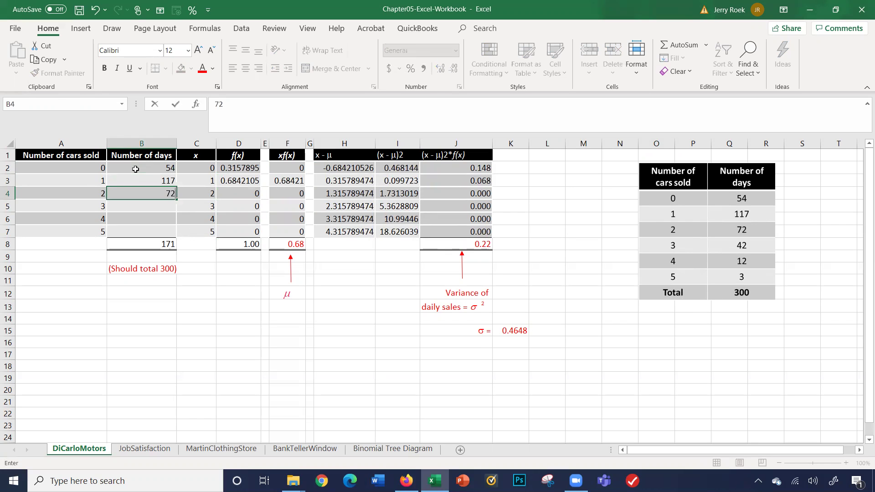
key("Return")
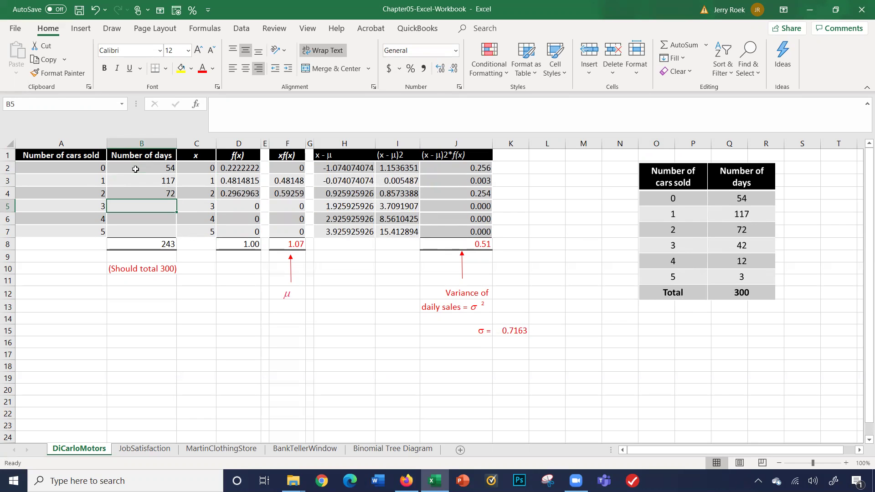
type("42")
key("Return")
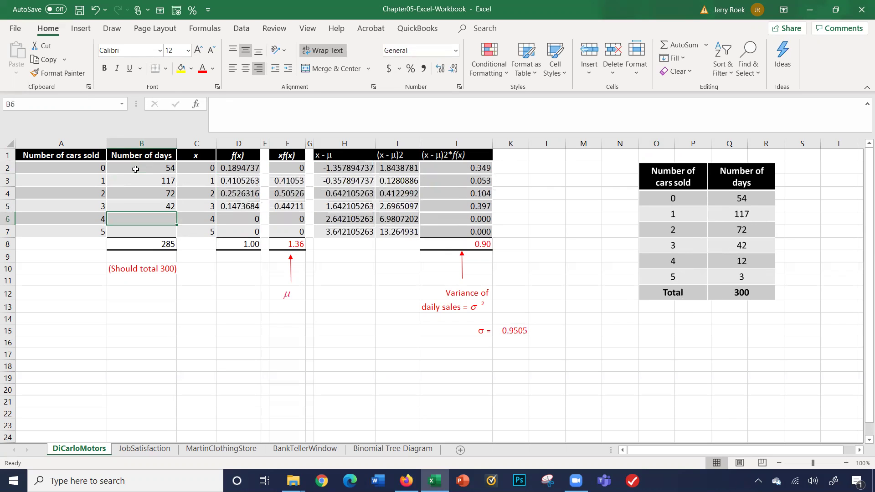
type("12")
key("Return")
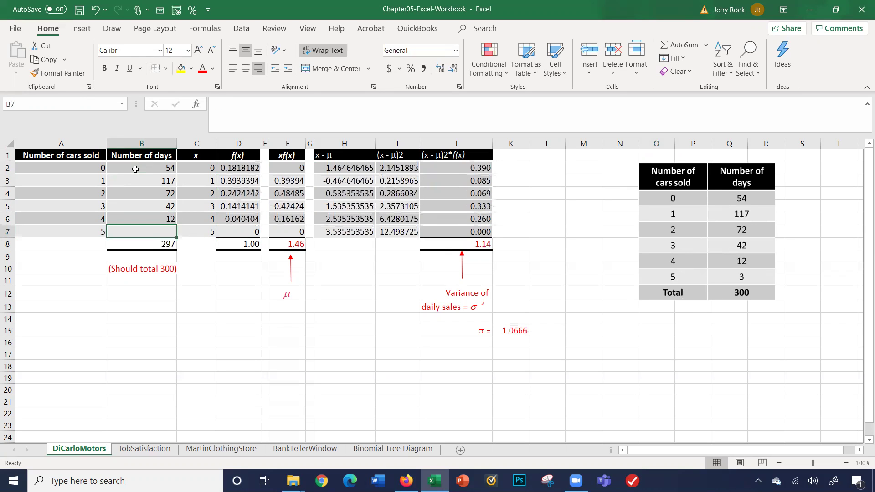
type("3")
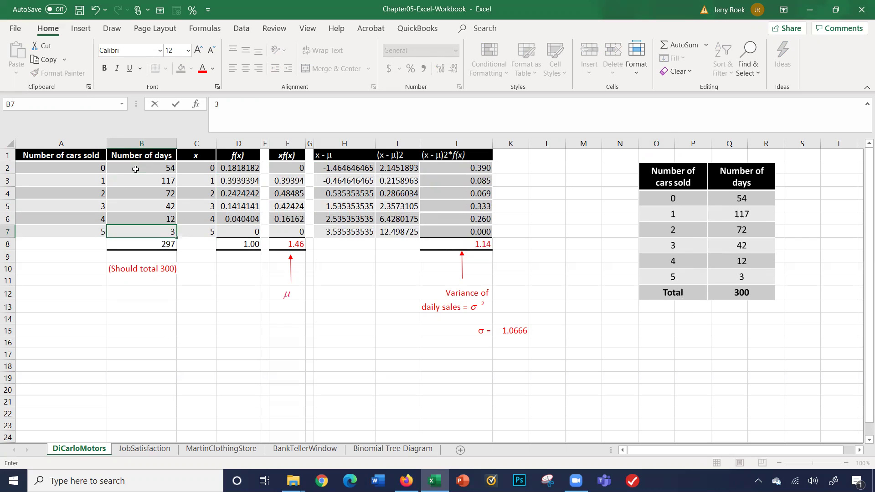
key("Return")
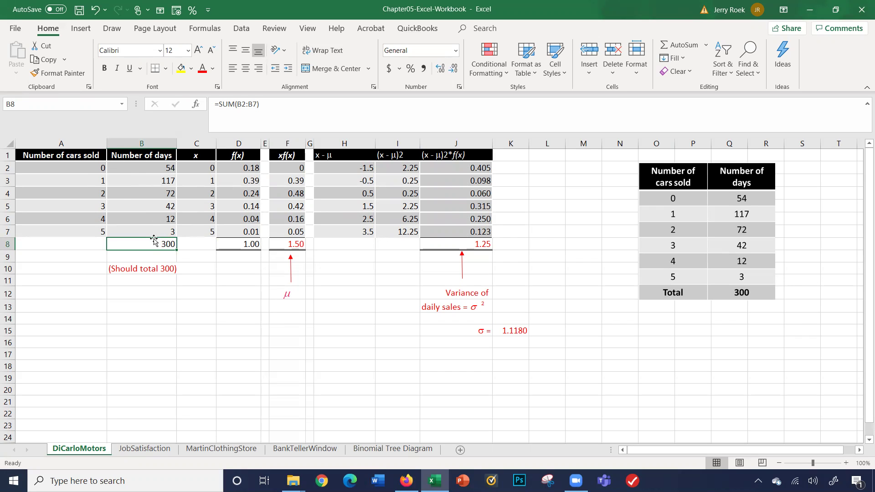
Step: Examine the f(x) probability formulas in cells D2 to D7
left_click(236, 168)
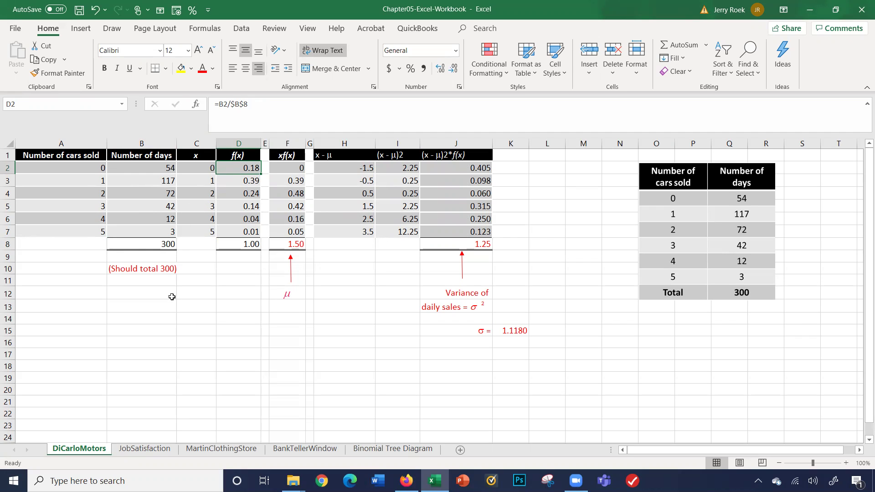
key("Down")
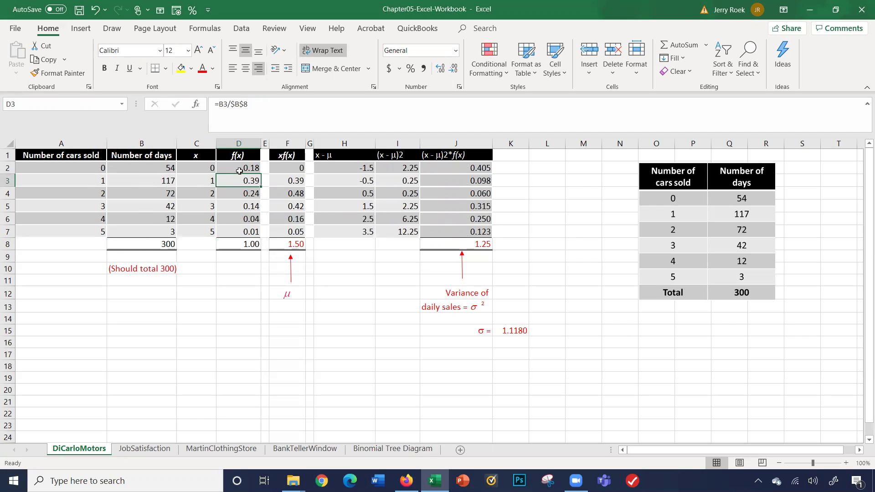
left_click_drag(229, 171, 226, 228)
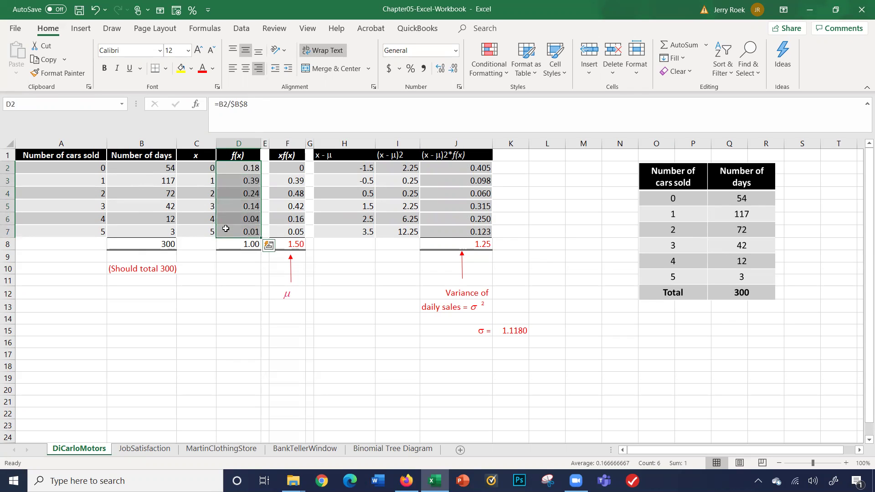
left_click(217, 264)
Step: Trace how the xf(x) formulas in column F combine x with f(x), and check the mean's sum formula in F8
left_click(241, 169)
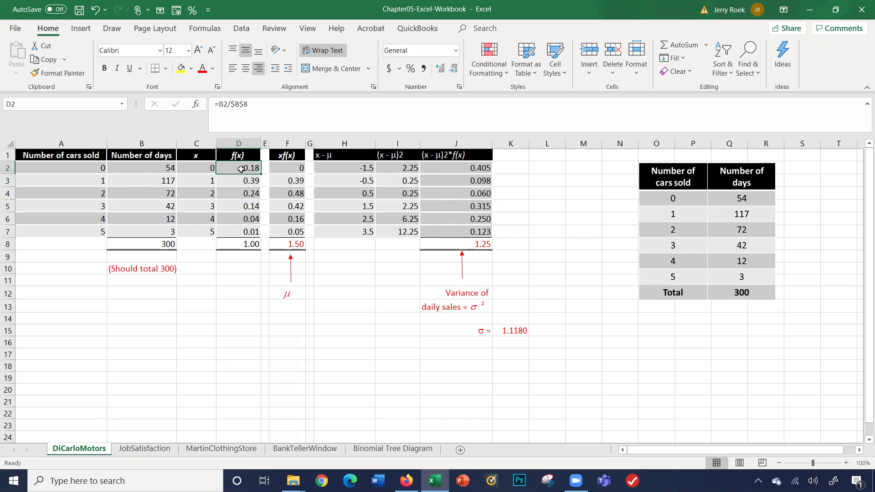
key("Left")
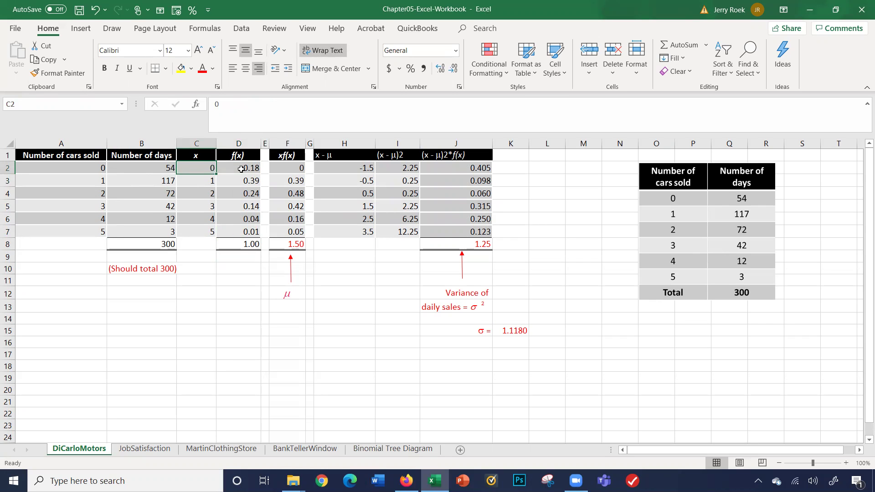
key("Right")
key("Right")
key("Right")
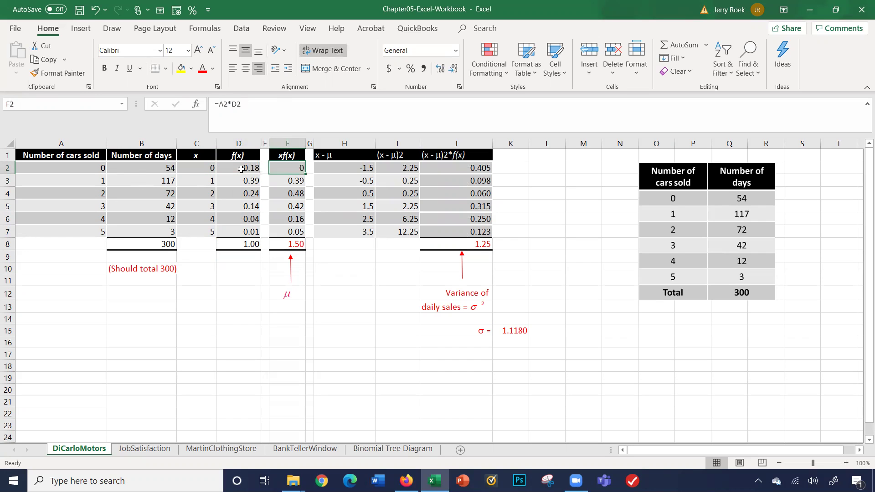
key("Left")
key("Left")
key("Left")
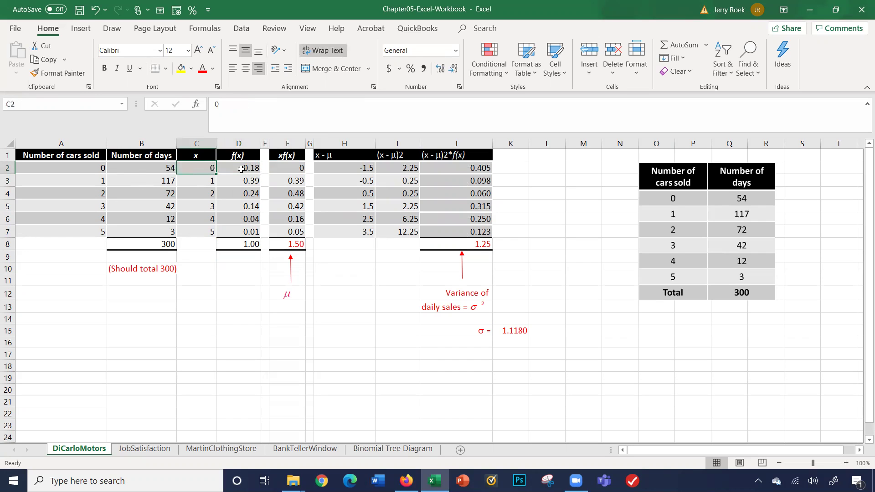
key("Right")
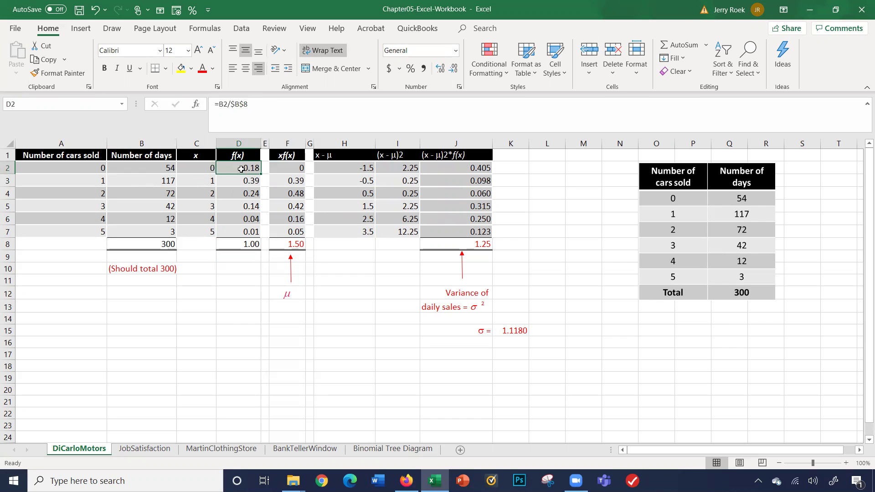
key("Down")
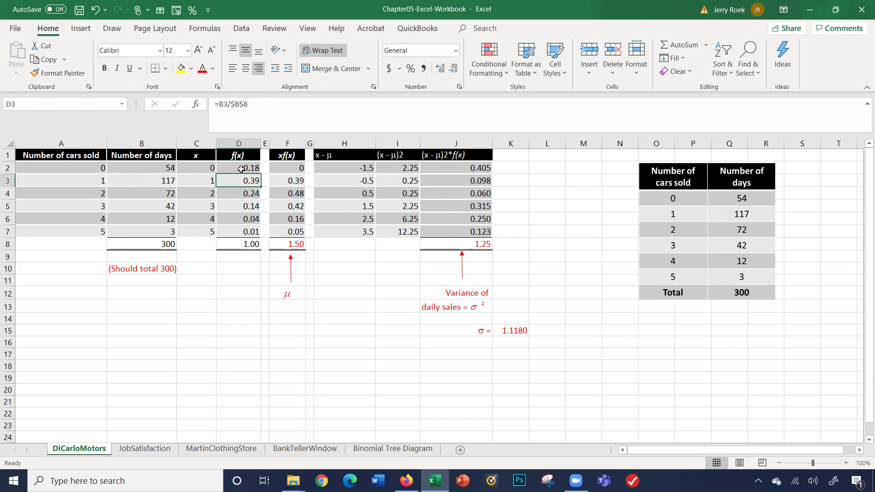
key("Right")
key("Right")
key("Down")
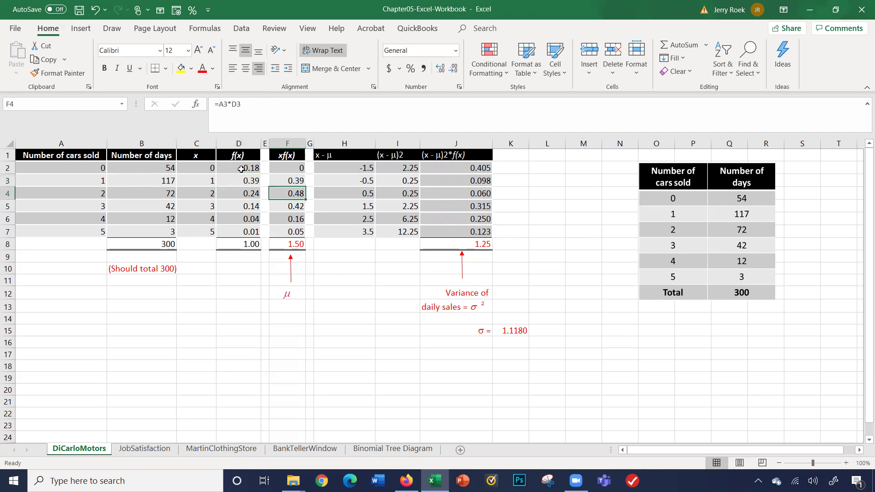
left_click(291, 241)
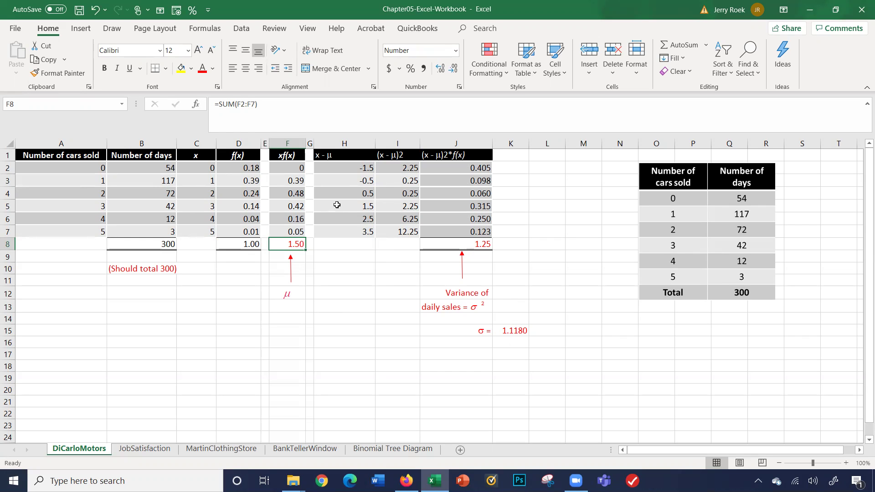
Step: Review how the x - μ formula in H2 relates to the x value and the mean in F8
left_click(331, 170)
key("Left")
key("Left")
key("Left")
key("Left")
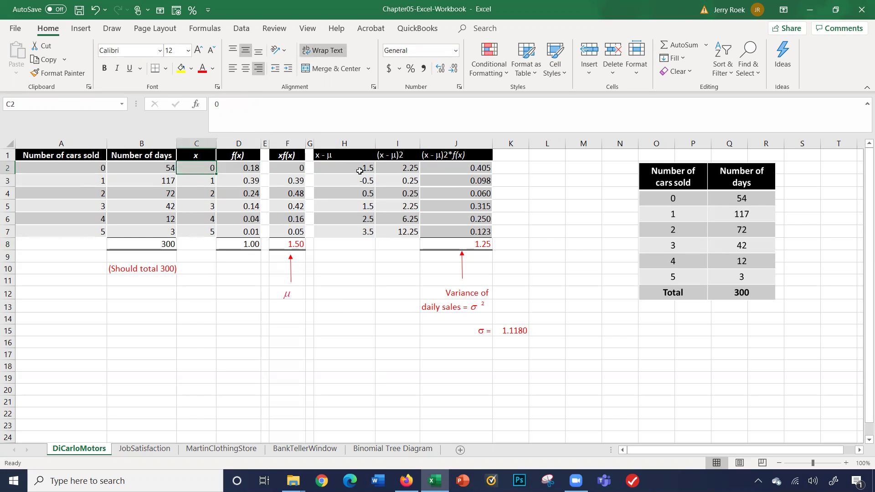
left_click(281, 244)
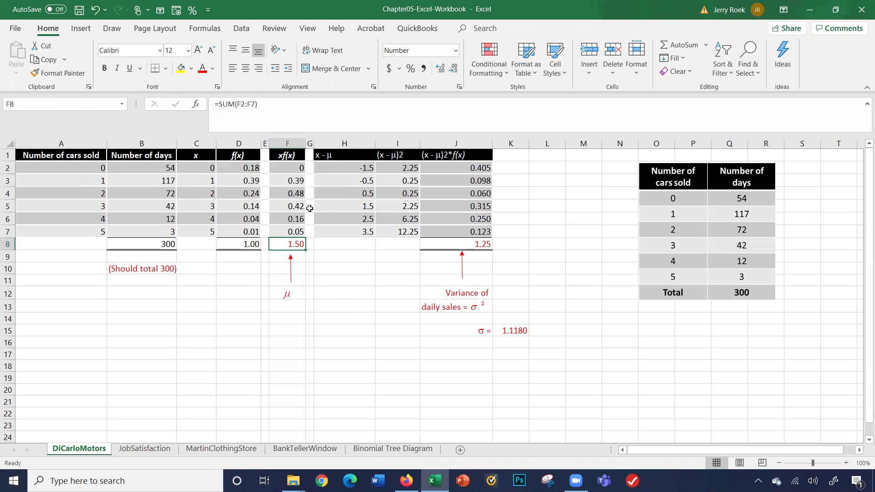
left_click(356, 166)
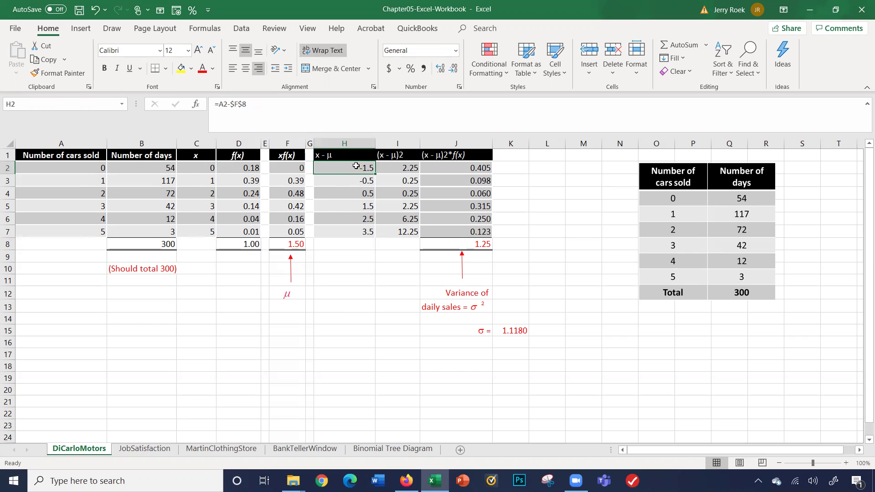
Step: Inspect the squared deviation and weighted deviation formulas in columns I and J, the variance in J8 and the standard deviation in K15
left_click(395, 166)
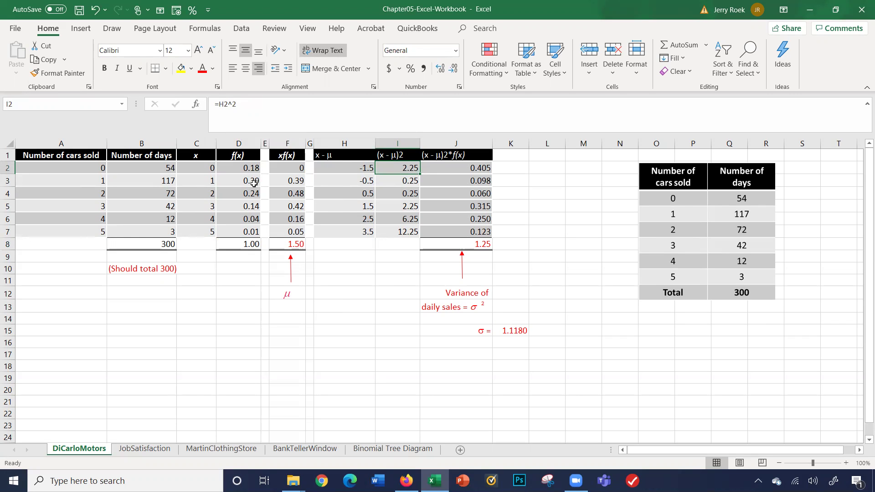
left_click(438, 166)
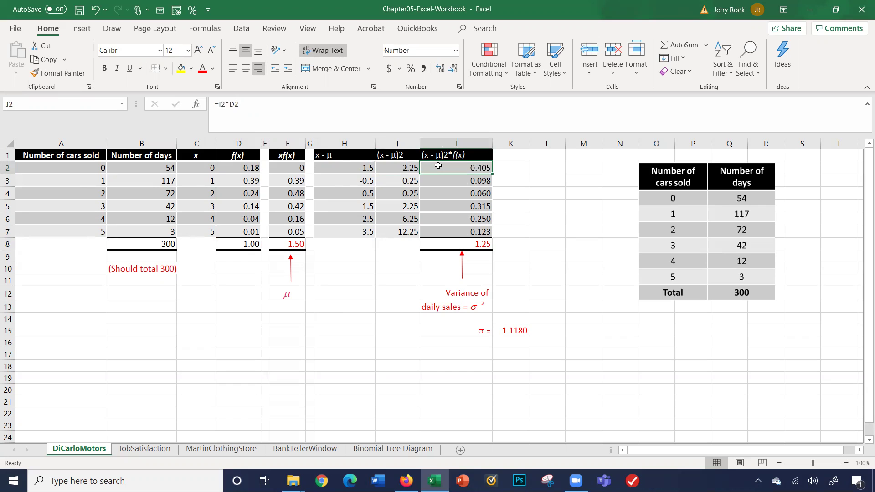
key("Down")
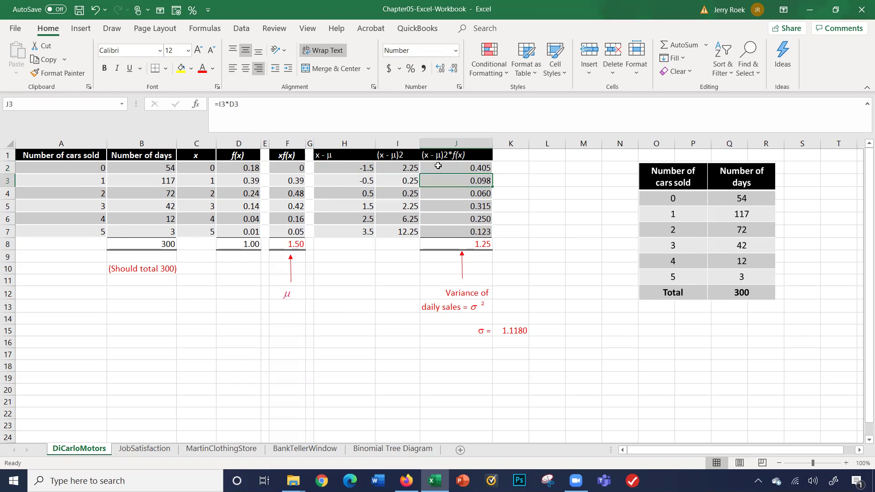
key("Down")
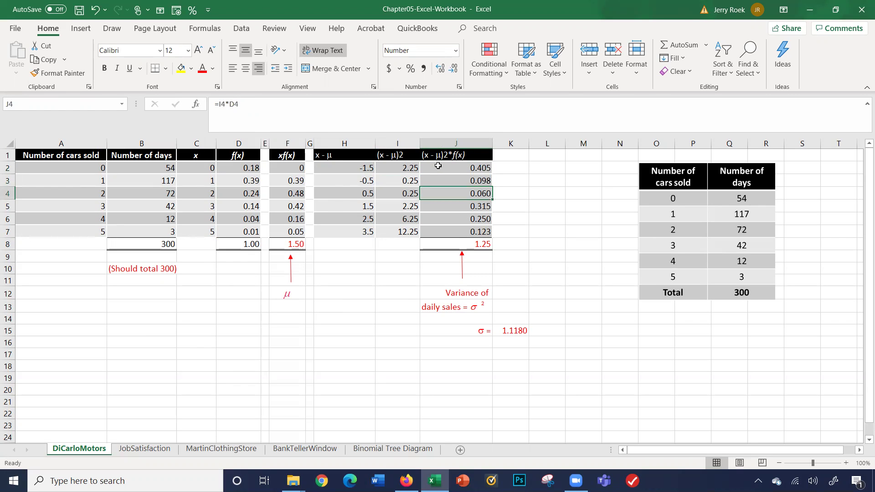
left_click_drag(438, 166, 441, 229)
left_click(443, 247)
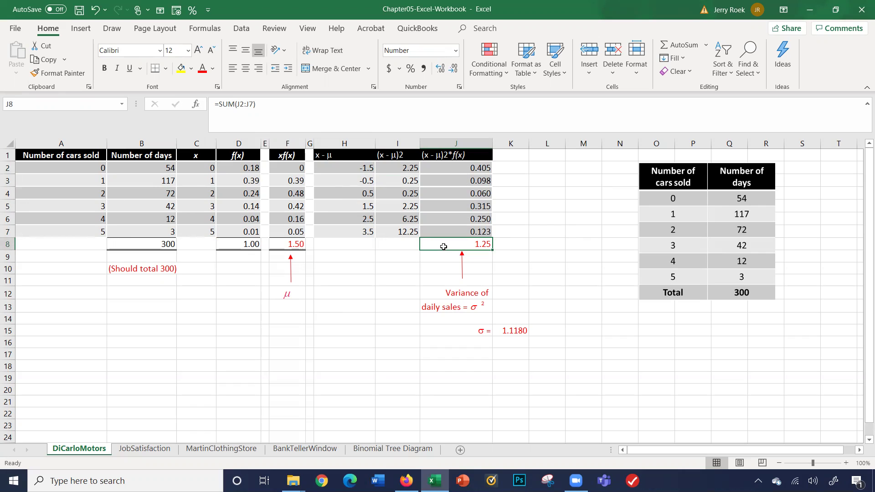
left_click(508, 331)
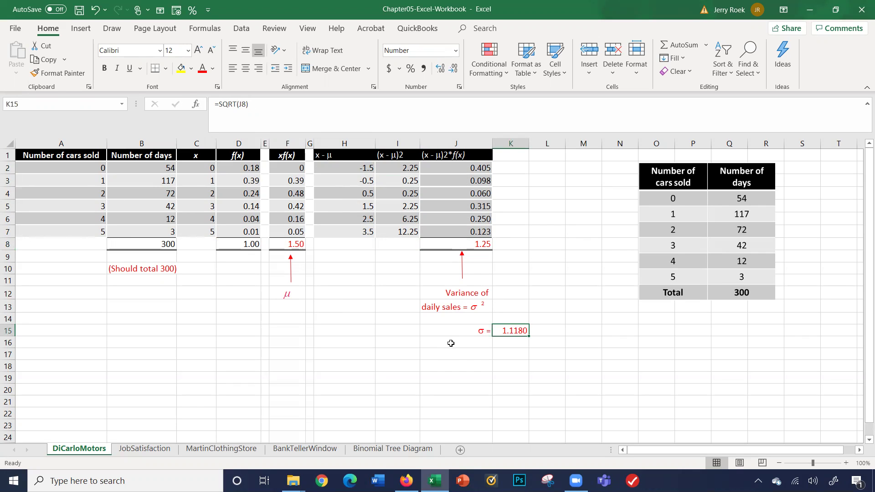
key("Left")
key("Left")
key("Left")
key("Left")
key("Left")
key("Left")
key("Left")
key("Left")
key("Up")
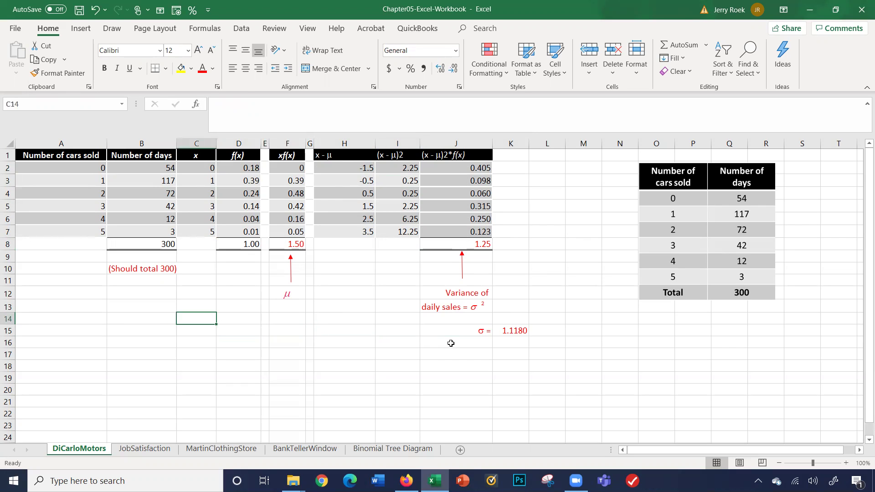
key("Up")
key("Up")
key("Up")
key("Up")
key("Up")
key("Up")
key("Up")
key("Down")
key("Down")
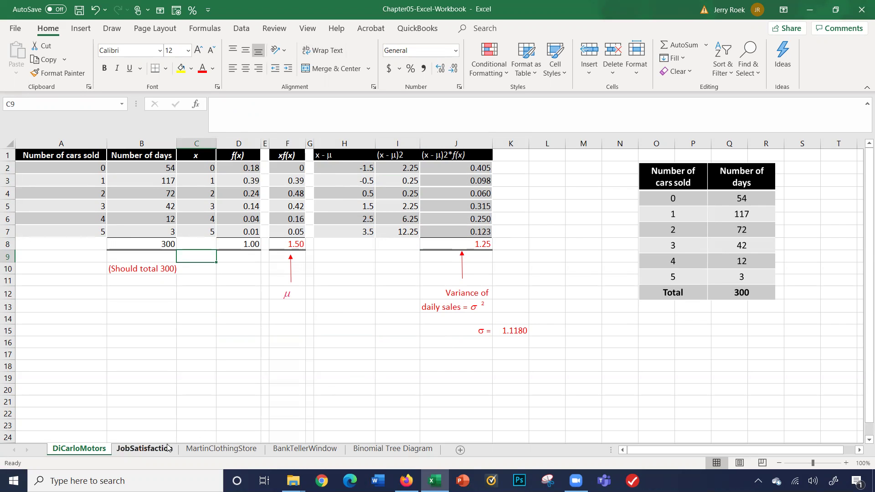
Step: Switch to the JobSatisfaction worksheet
left_click(144, 449)
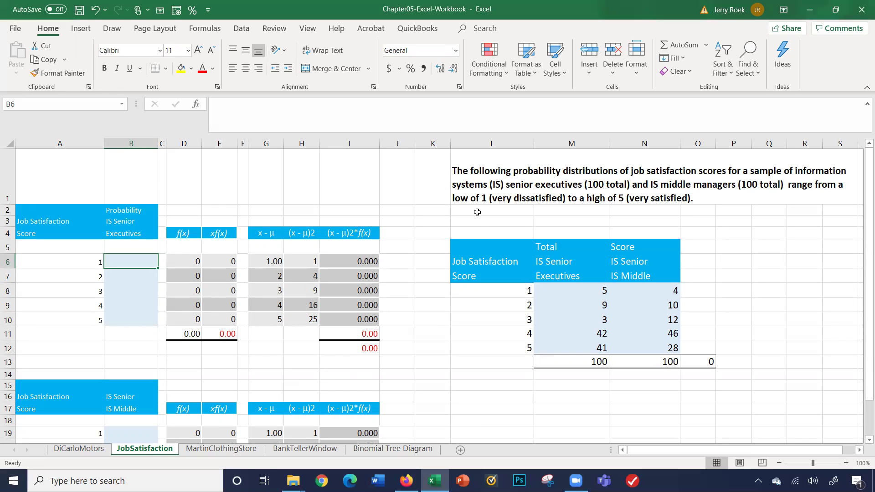
Step: Review the job satisfaction problem statement, the score frequency table and the probability table layout
left_click(477, 212)
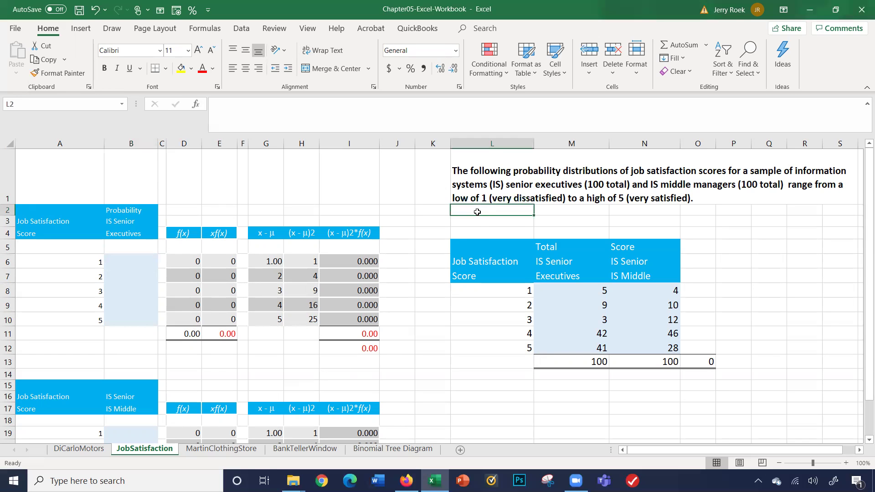
key("Right")
key("Right")
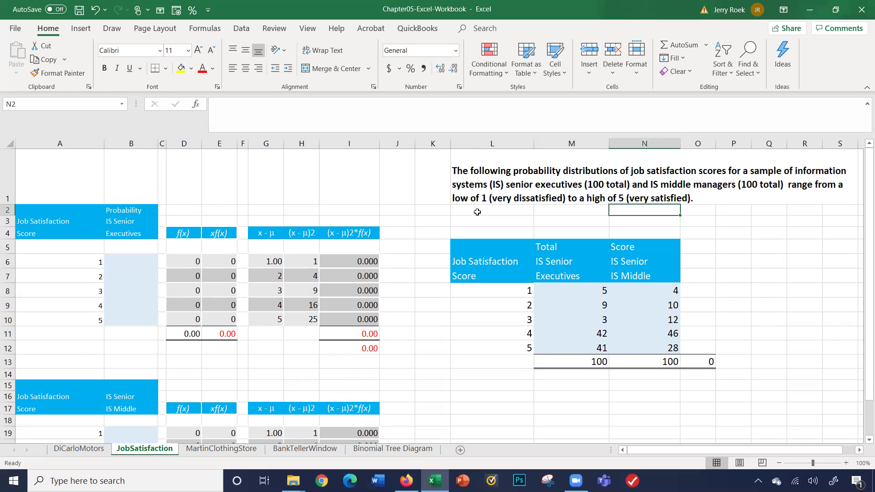
key("Left")
key("Left")
key("Left")
key("Left")
key("Left")
key("Left")
key("Left")
key("Left")
key("Left")
key("Left")
key("Left")
key("Left")
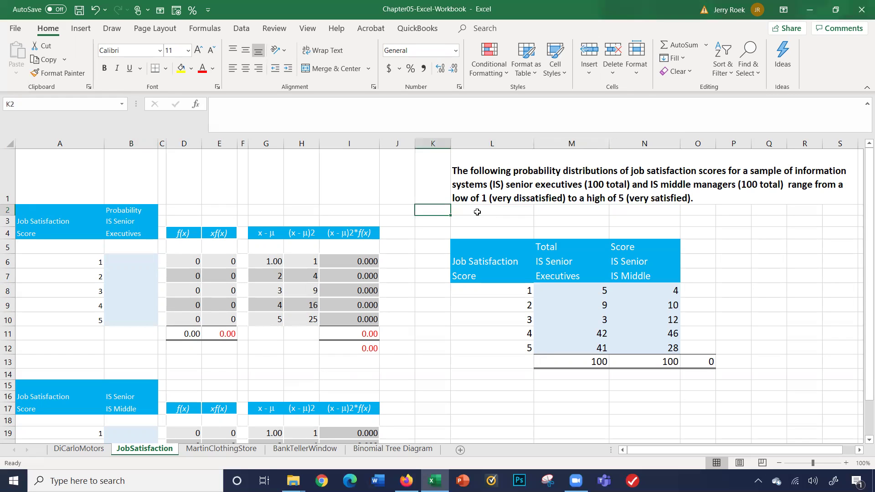
key("Left")
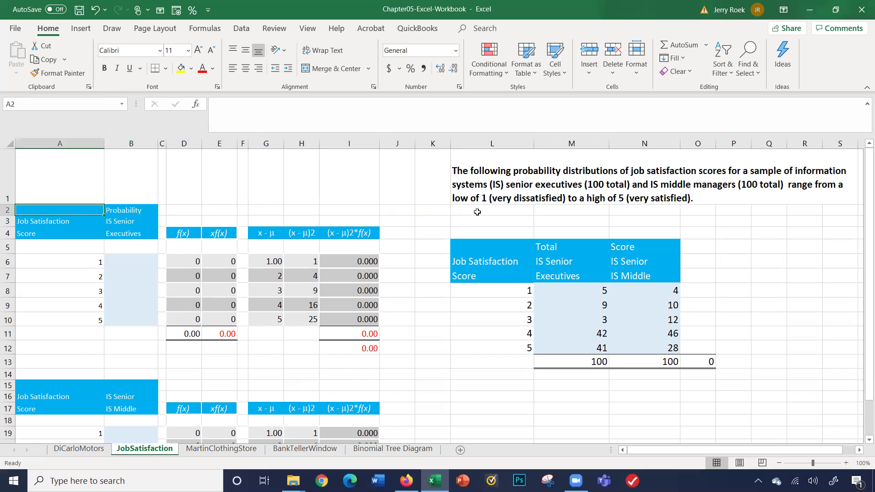
Step: Enter the IS senior executives' probabilities for scores 1 to 5 in B6:B10: .05, .09, .03, .42 and .41
key("Down")
key("Down")
key("Down")
key("Down")
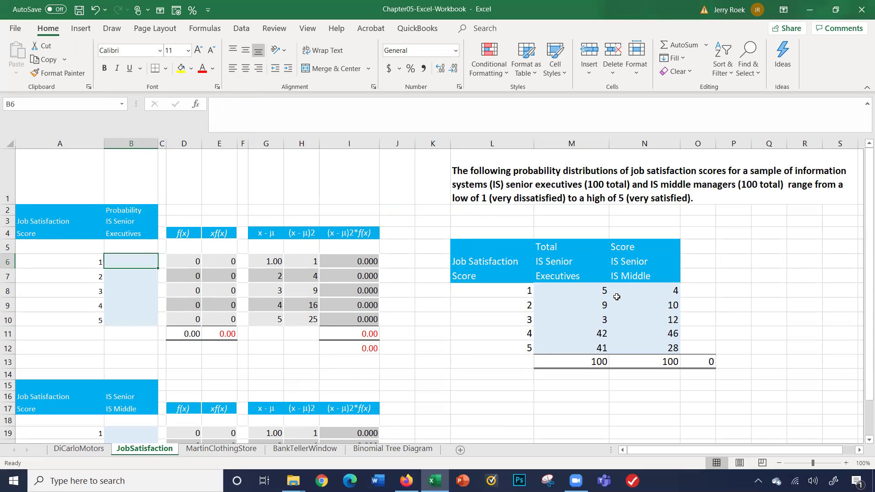
type(".05")
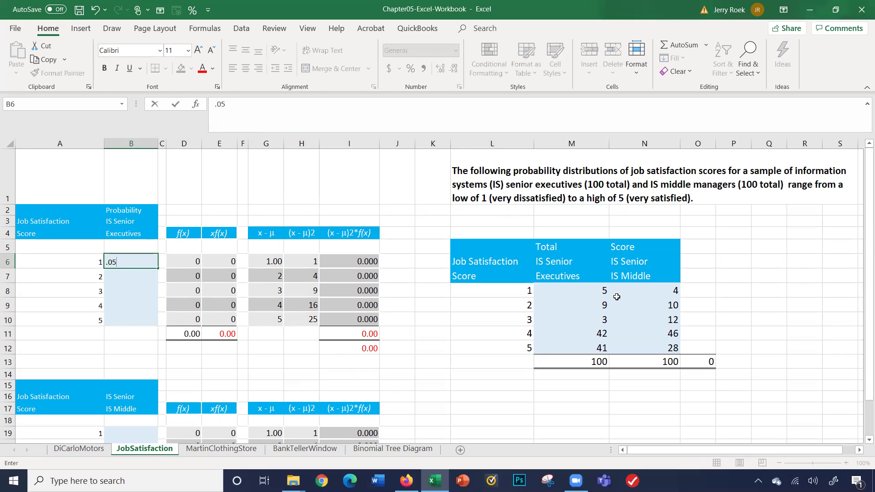
key("Return")
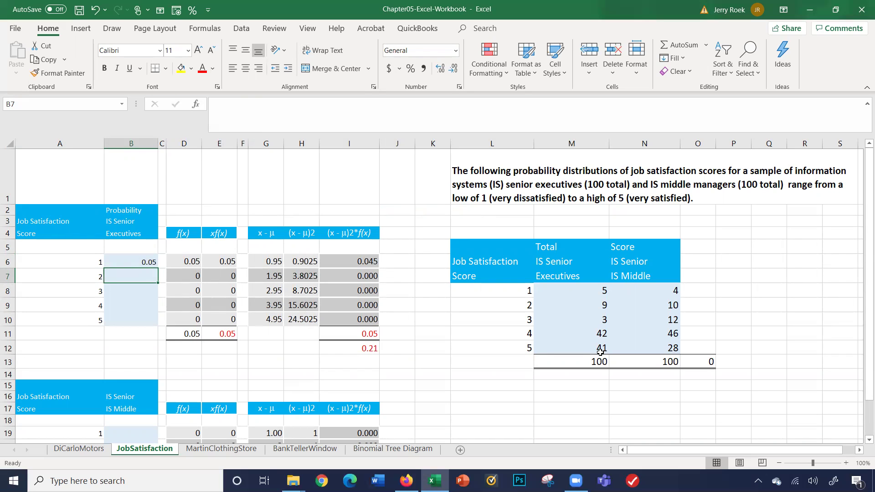
type(".09")
key("Return")
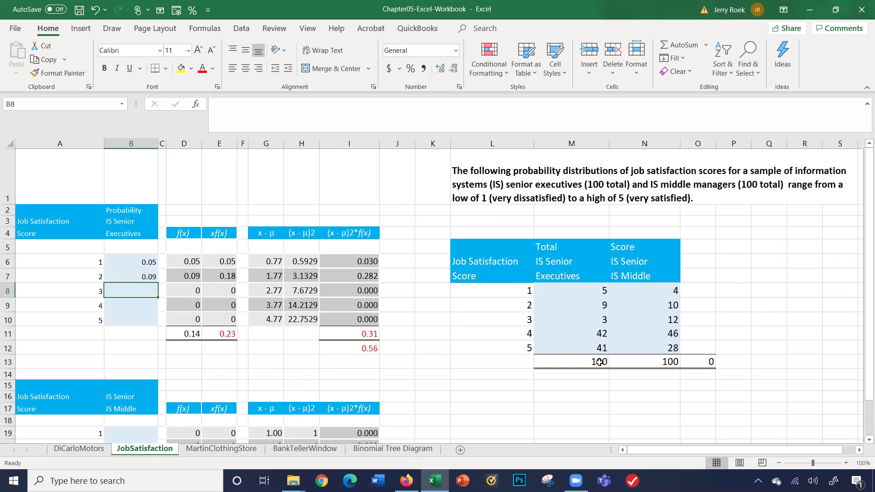
type(".03")
key("Return")
type(".")
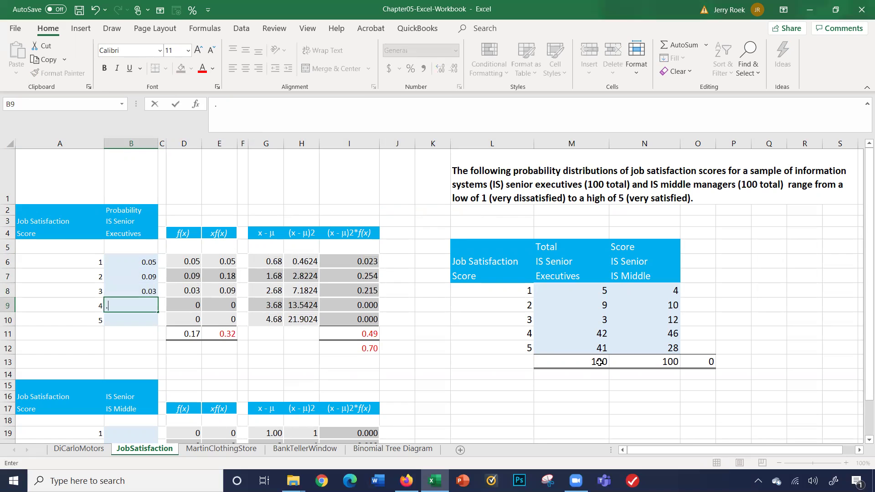
type("42")
key("Return")
type(".4")
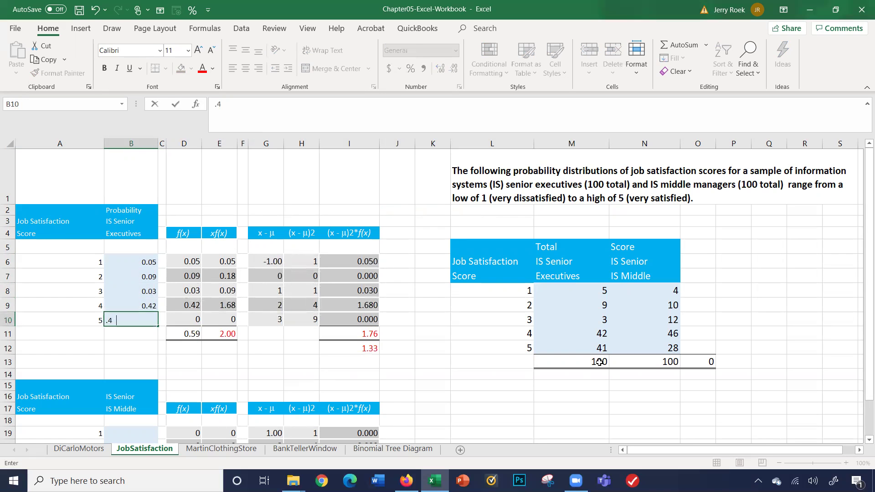
type("1")
key("Return")
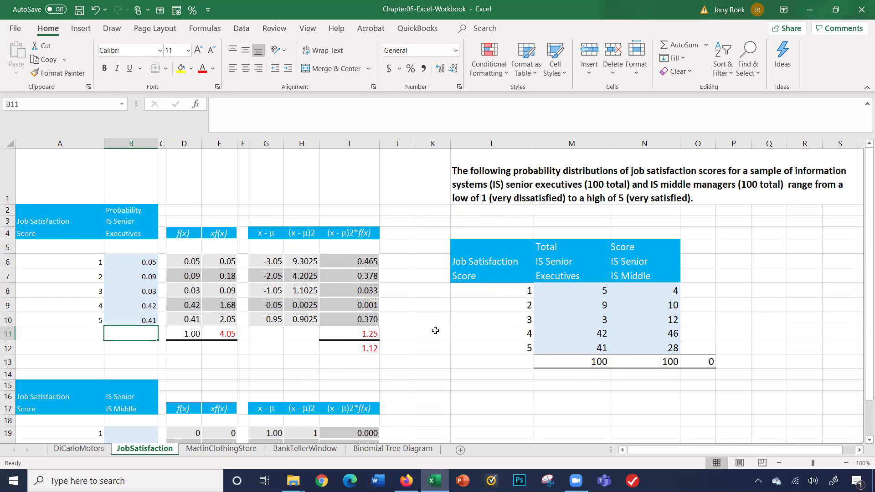
Step: Compare with the DiCarloMotors worksheet and check the senior executives' mean formula in E11 and standard deviation formula in I12 on JobSatisfaction
left_click(79, 449)
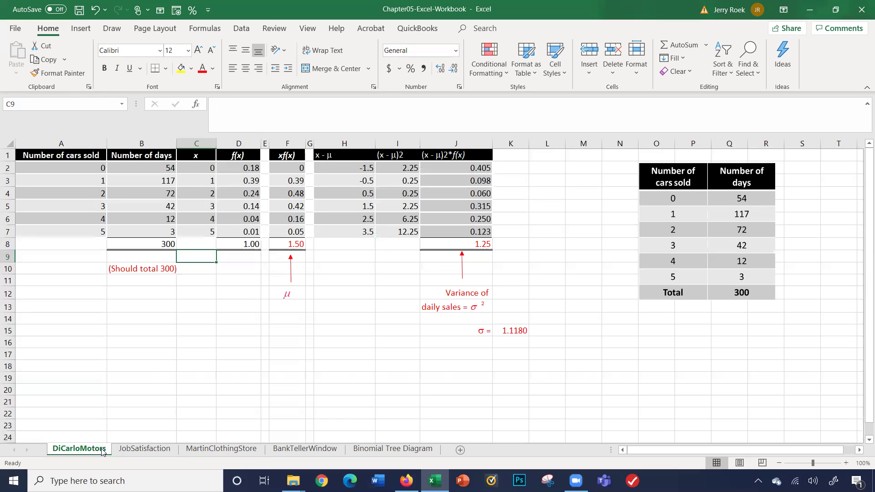
left_click(133, 450)
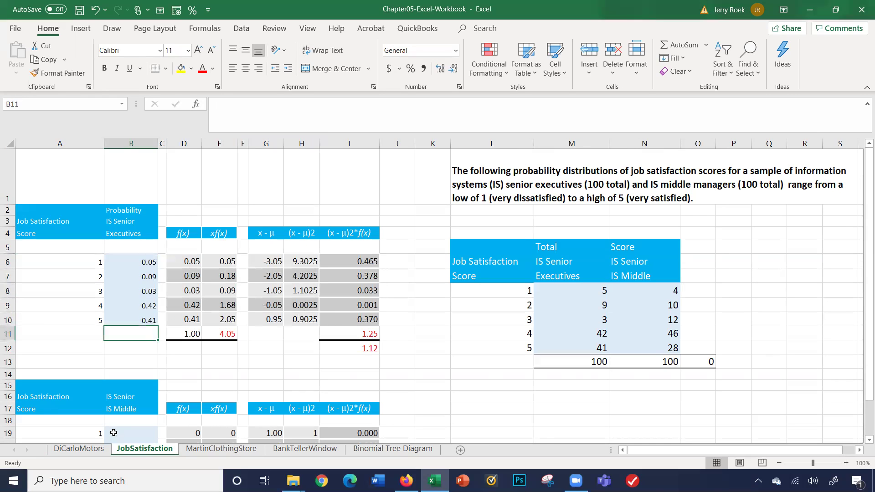
left_click(214, 331)
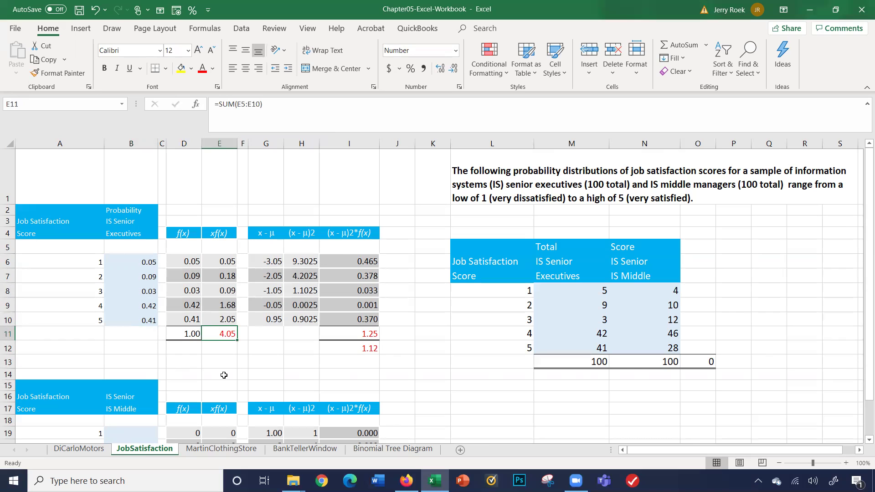
left_click(331, 349)
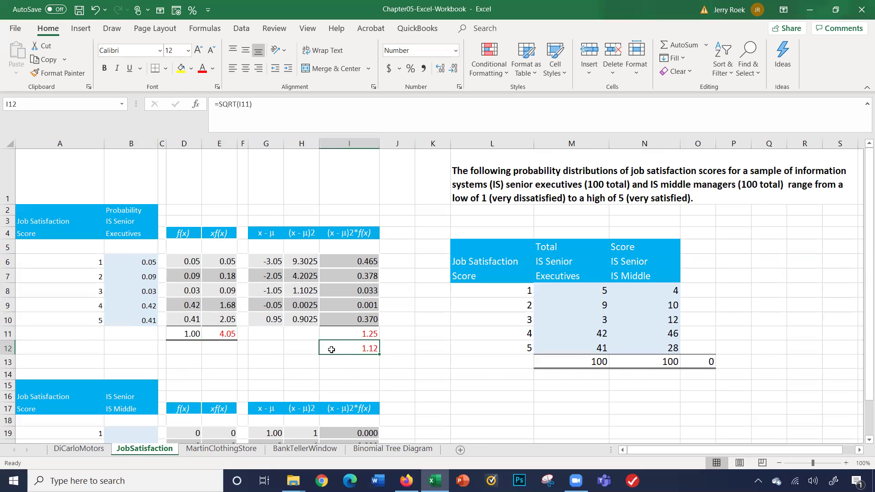
Step: Enter the IS middle managers' probabilities for scores 1 to 5 in B19:B23: .04, .1, .12, .46 and .28
scroll(409, 376, "down", 2)
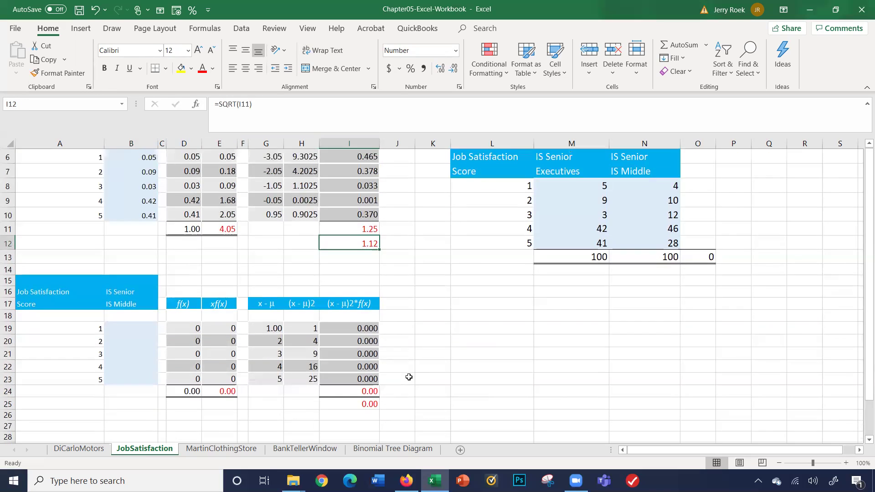
left_click(153, 333)
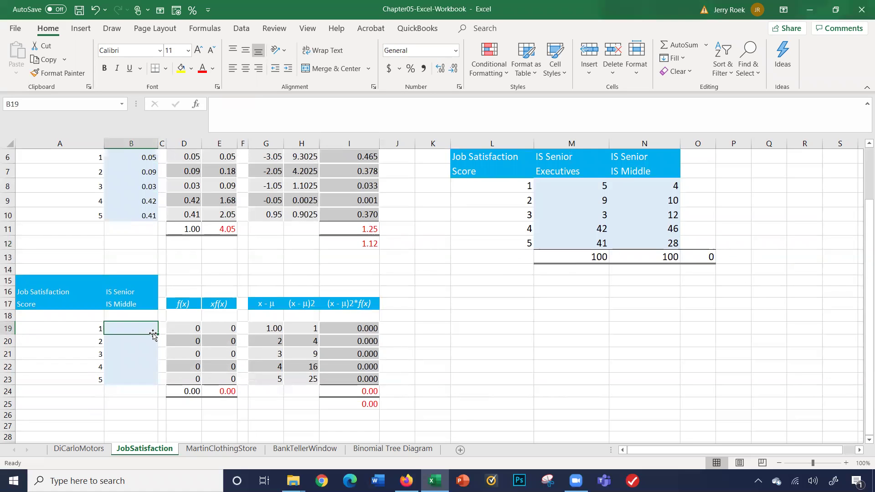
type(".04")
key("Return")
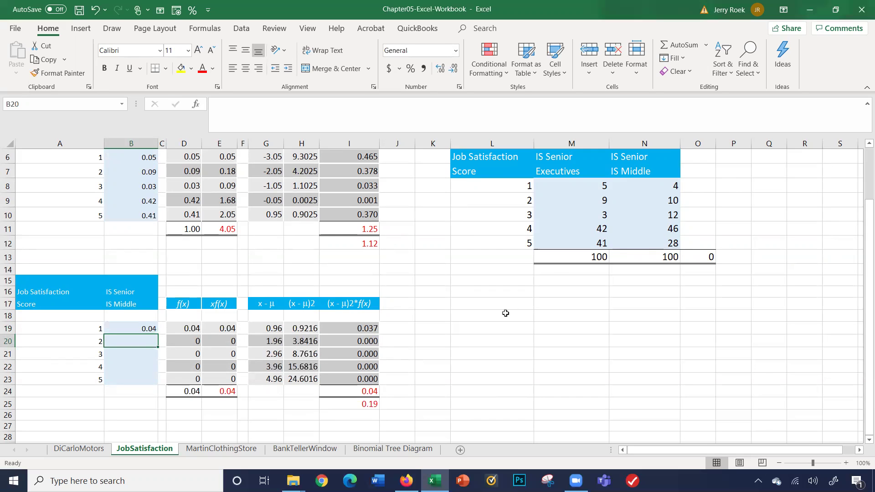
type(".1")
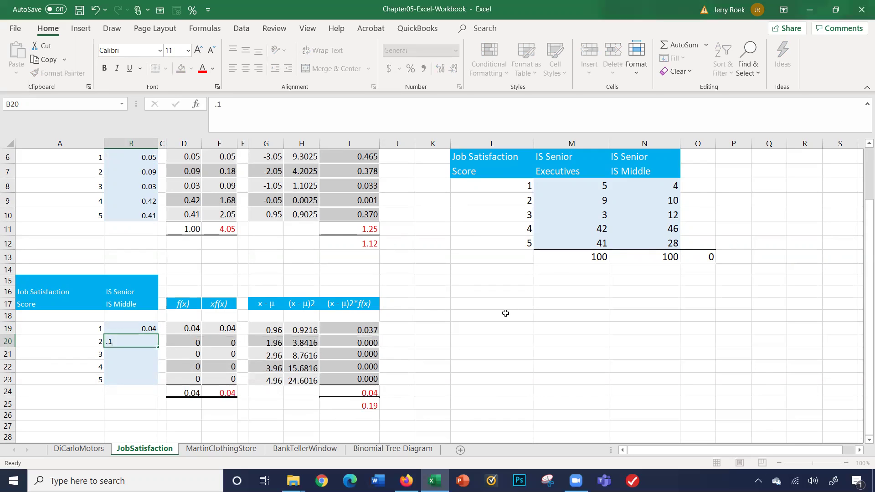
key("Return")
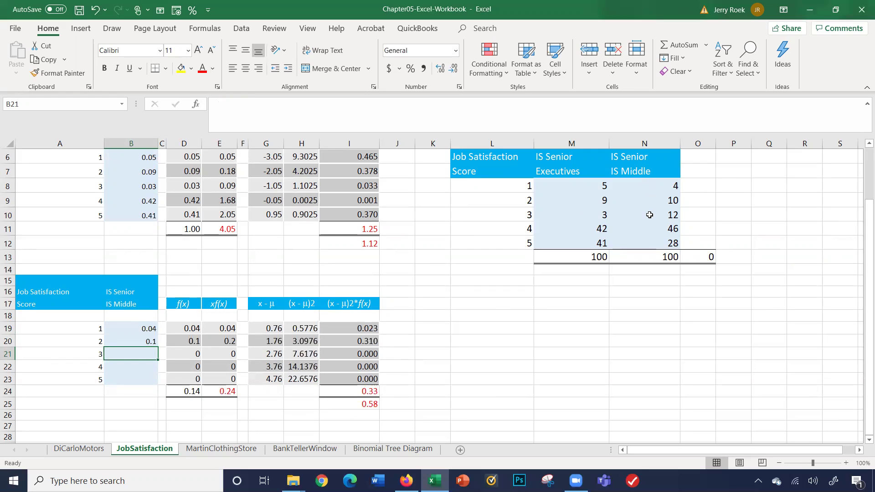
type(".12")
key("Return")
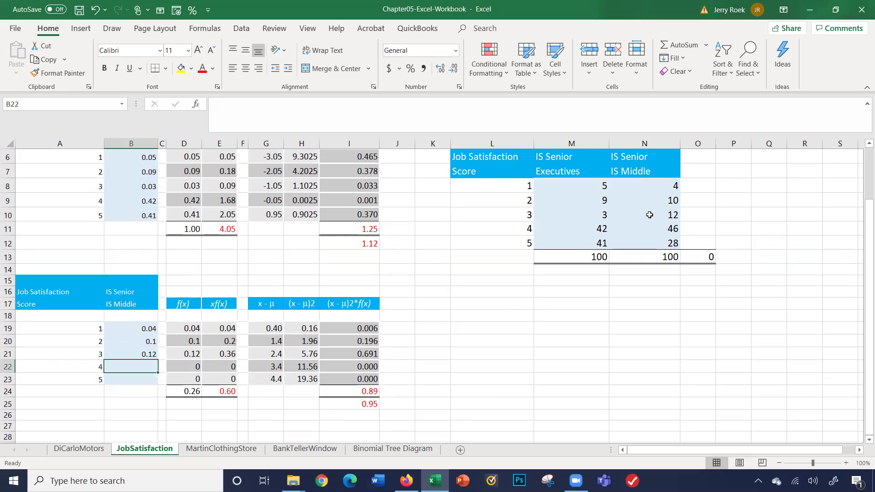
type(".46")
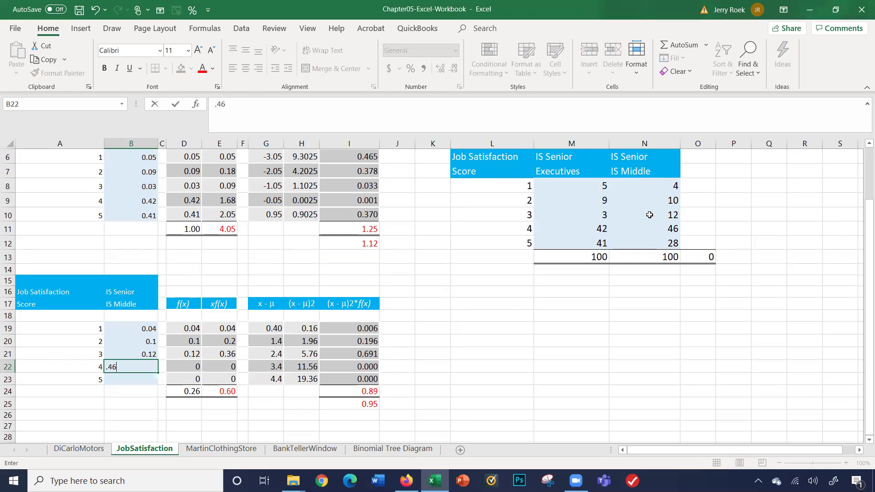
key("Return")
type(".28")
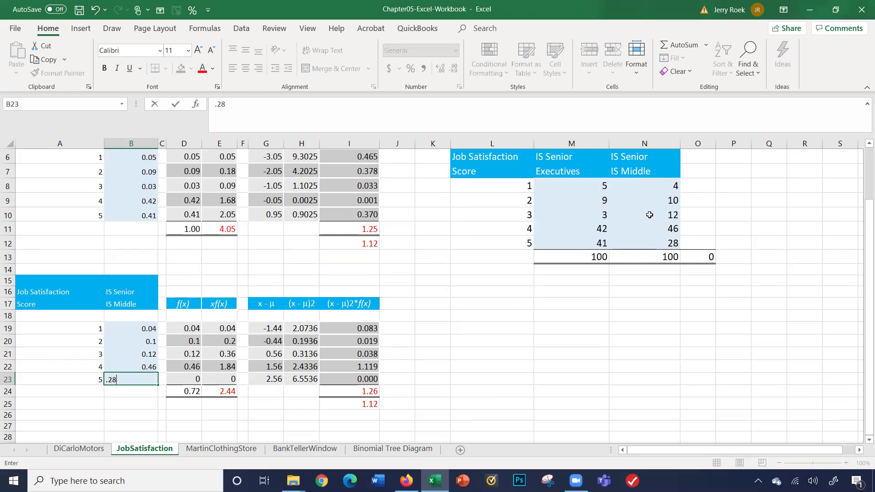
key("Return")
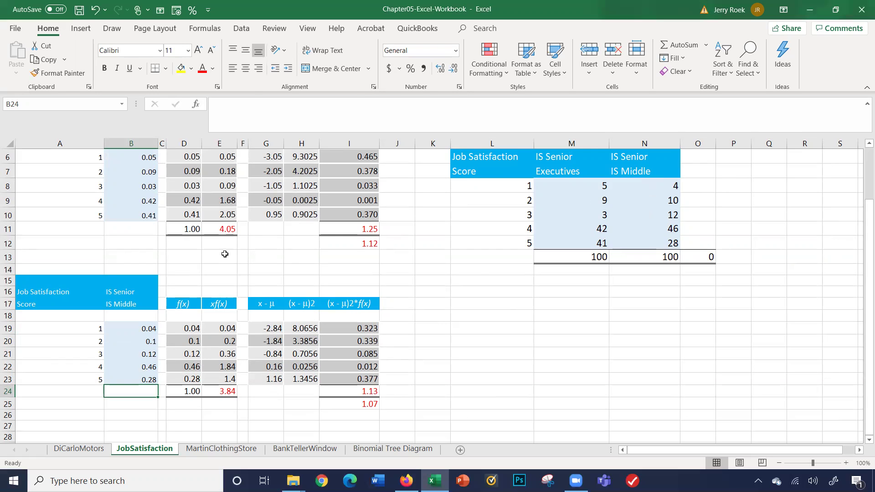
Step: Check the middle managers' variance in I24 and standard deviation in I25 against the senior executives' table, and revisit the DiCarloMotors worksheet
scroll(224, 252, "down", 1)
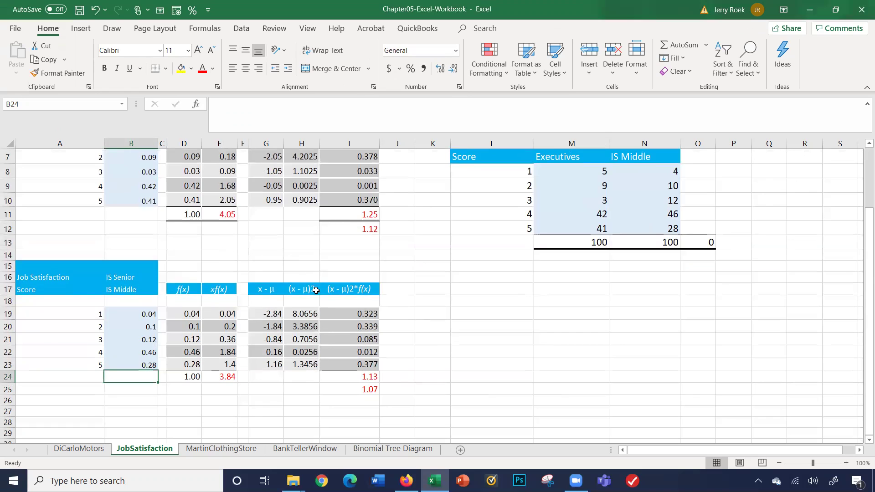
left_click(321, 382)
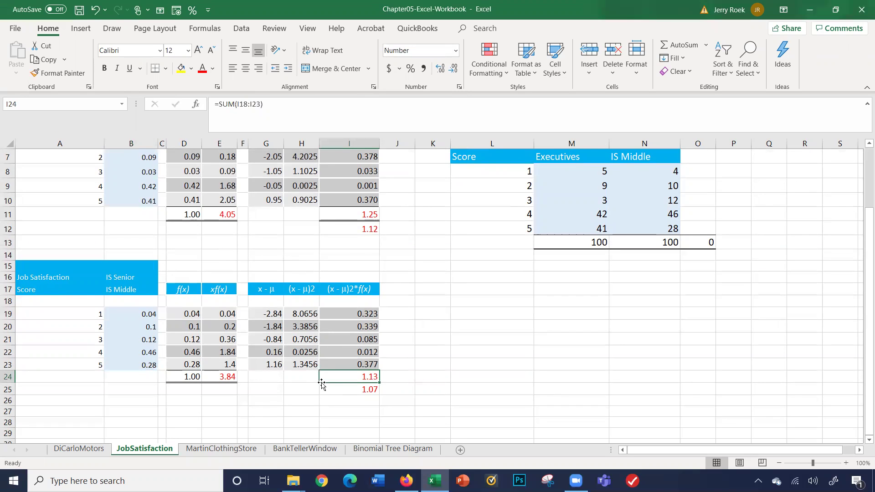
left_click(323, 391)
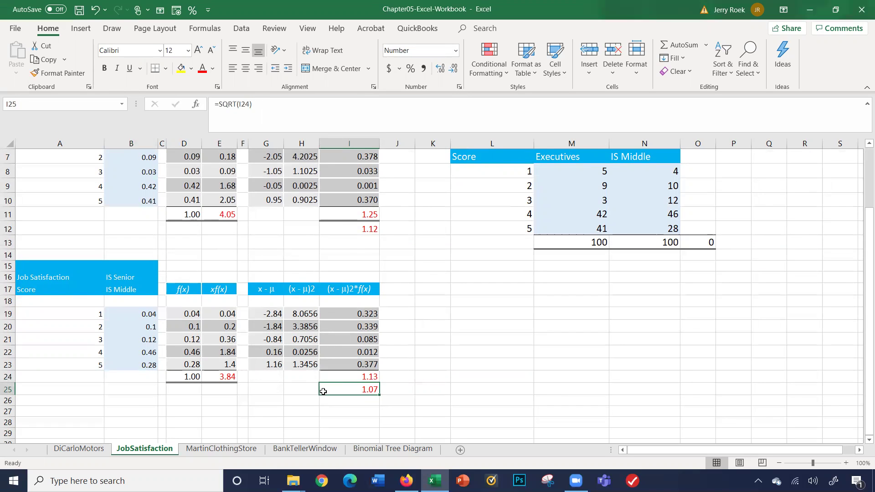
scroll(329, 370, "up", 2)
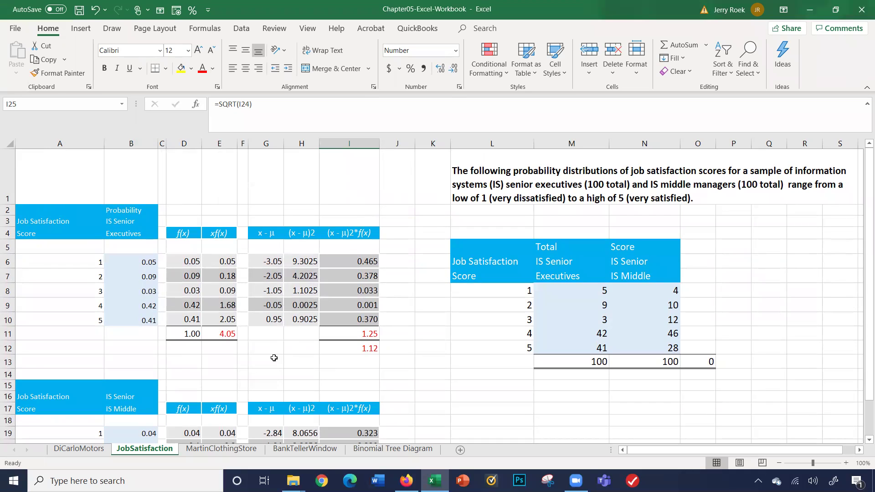
scroll(272, 360, "down", 1)
scroll(264, 372, "up", 1)
left_click(80, 449)
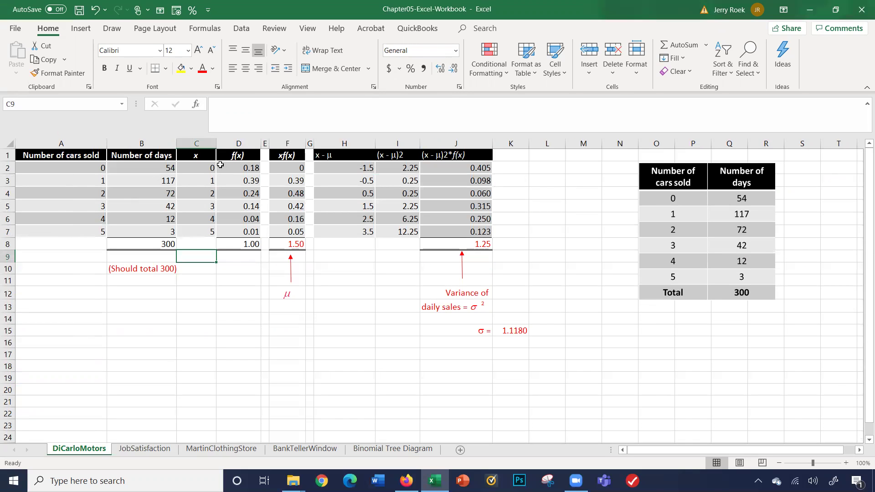
Step: On the MartinClothingStore worksheet, set the first example's number of trials to 3 and the probability of success to 0.3
left_click(201, 450)
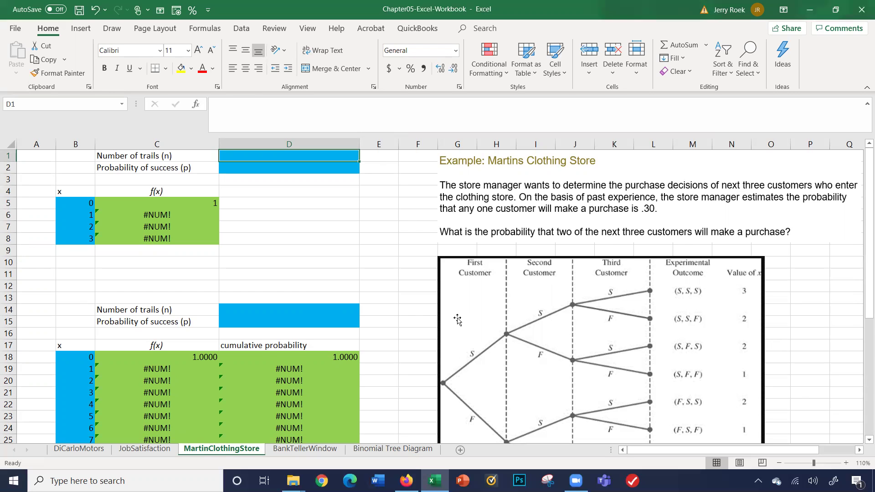
scroll(457, 319, "down", 3)
scroll(458, 319, "up", 1)
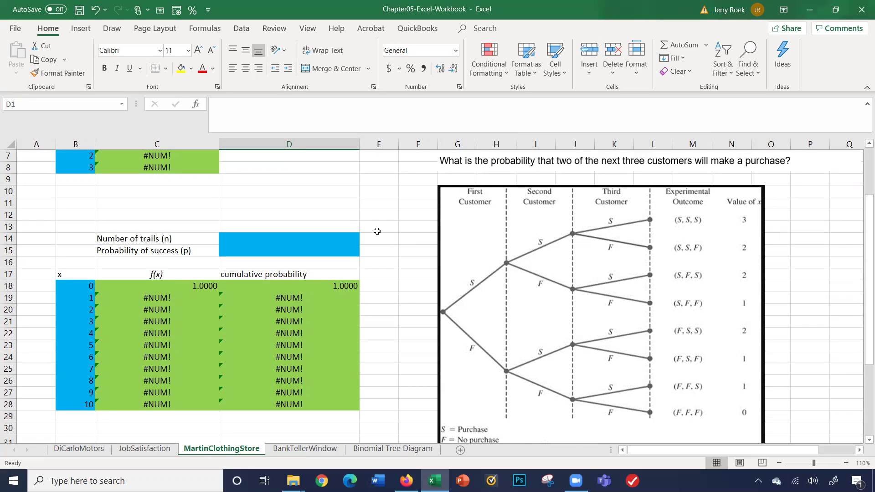
scroll(377, 231, "up", 2)
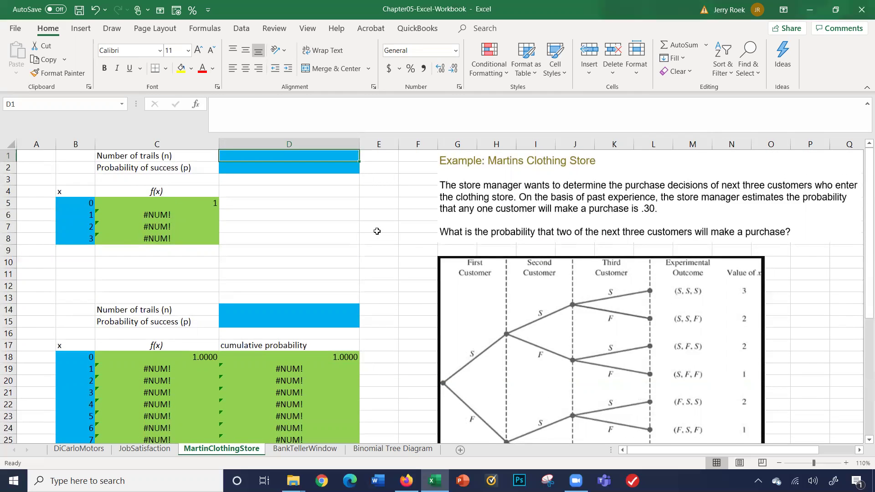
type("3")
key("Return")
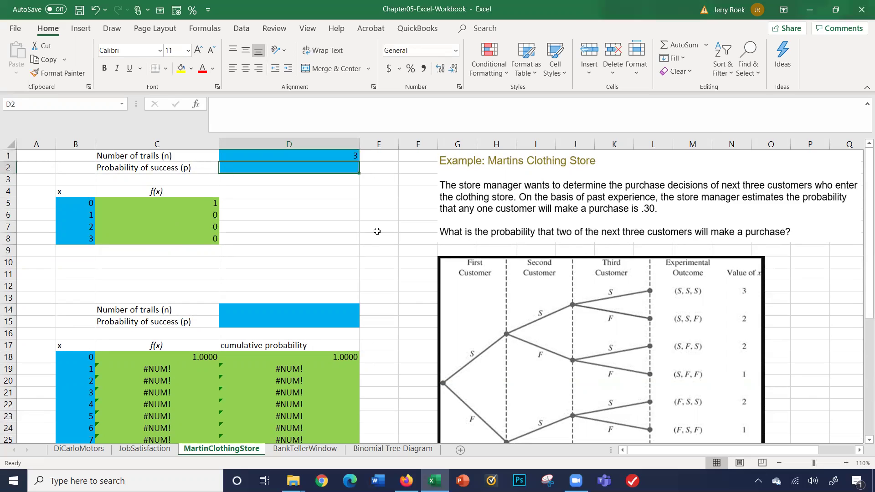
key("Up")
key("Down")
type("0.3")
key("Return")
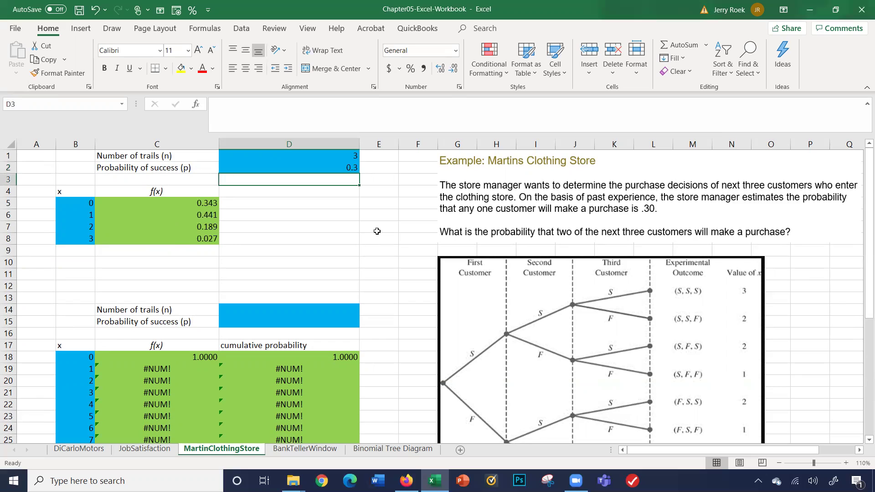
key("Left")
key("Left")
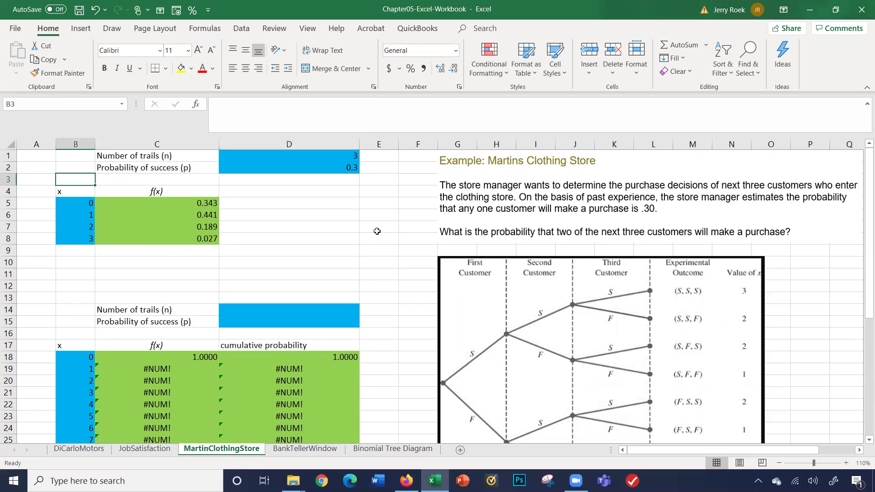
Step: Examine the BINOM.DIST formula in C5 and its arguments, and check the probability of two purchases in C7
key("Down")
key("Down")
key("Right")
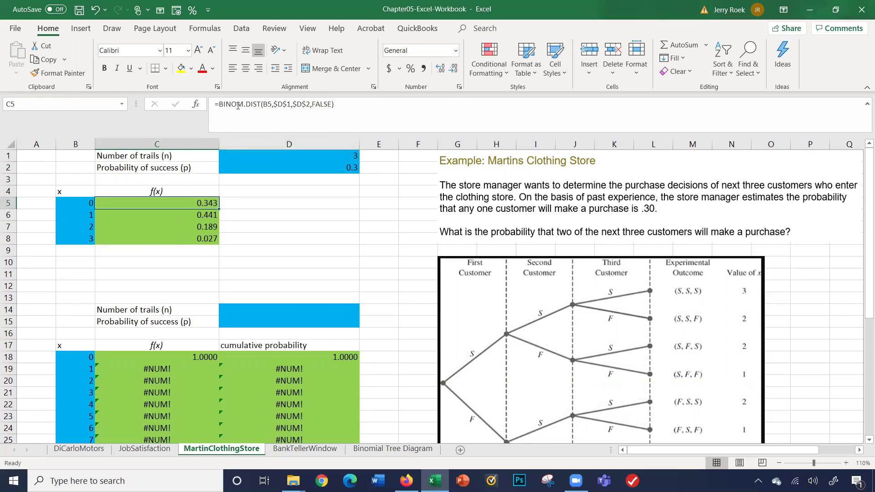
left_click(268, 105)
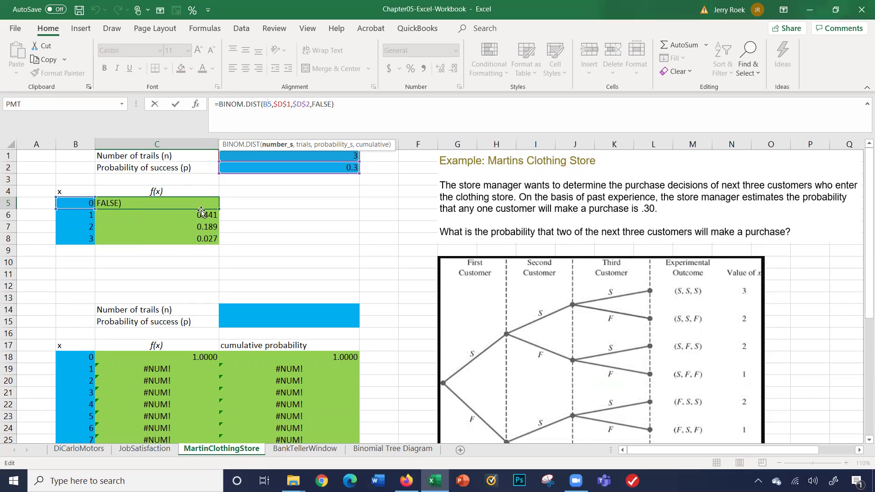
key("Return")
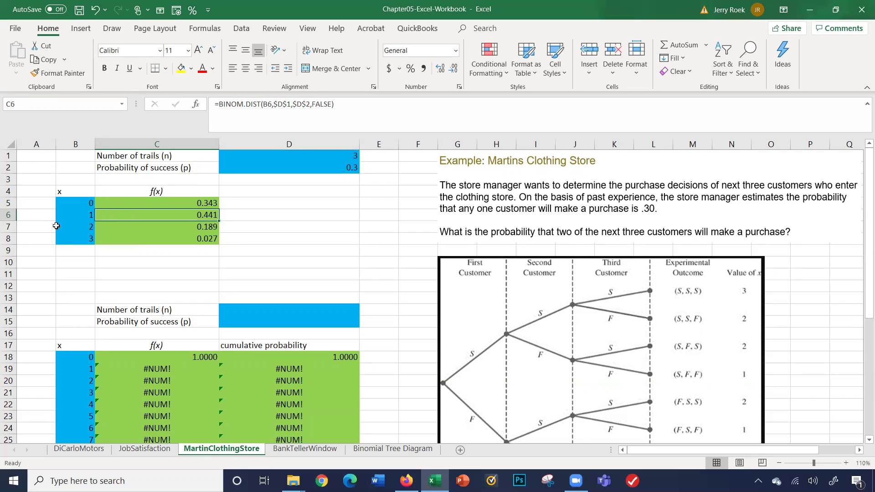
left_click(124, 229)
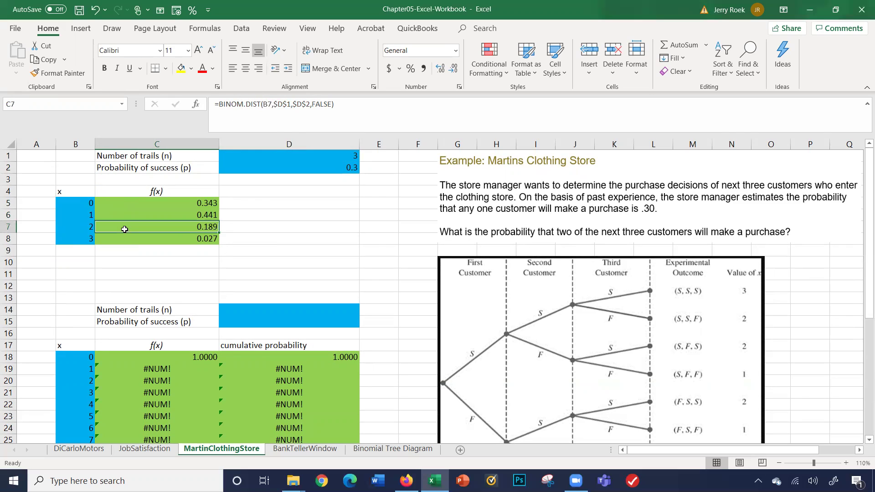
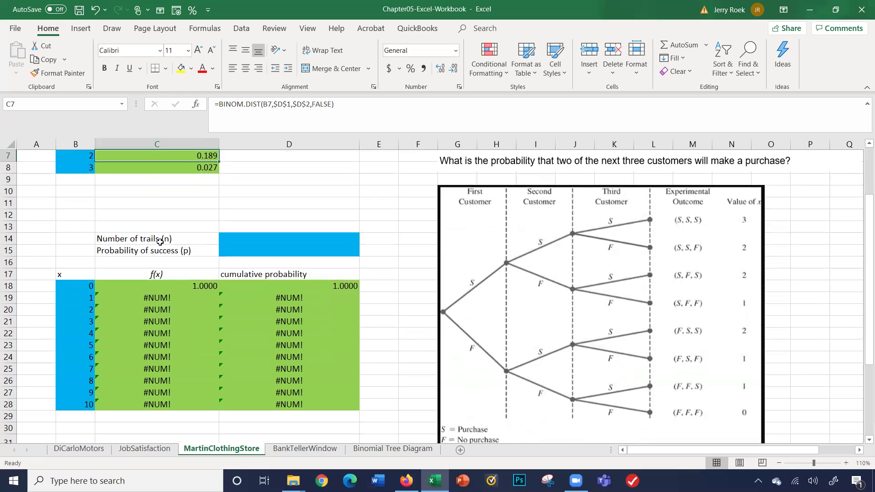
Step: In the second binomial table, set the number of trials in D14 to 10 and the probability of success in D15 to .3
left_click(238, 238)
type("10")
key("Return")
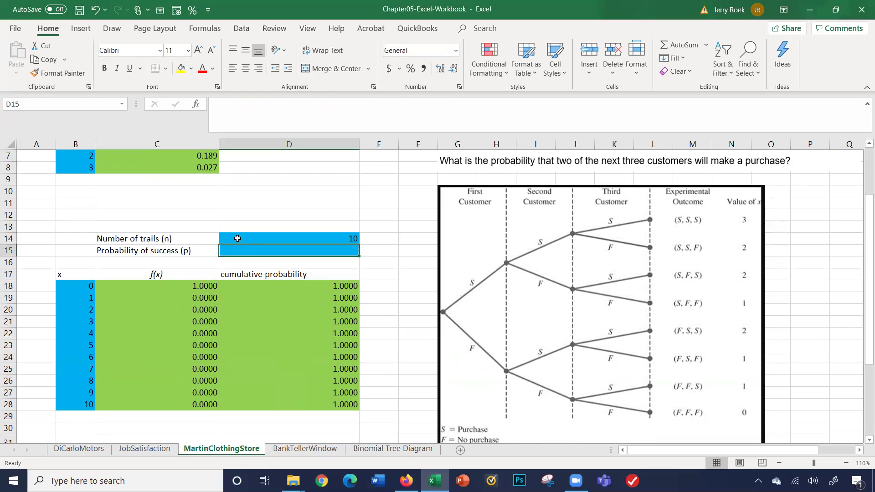
type(".3")
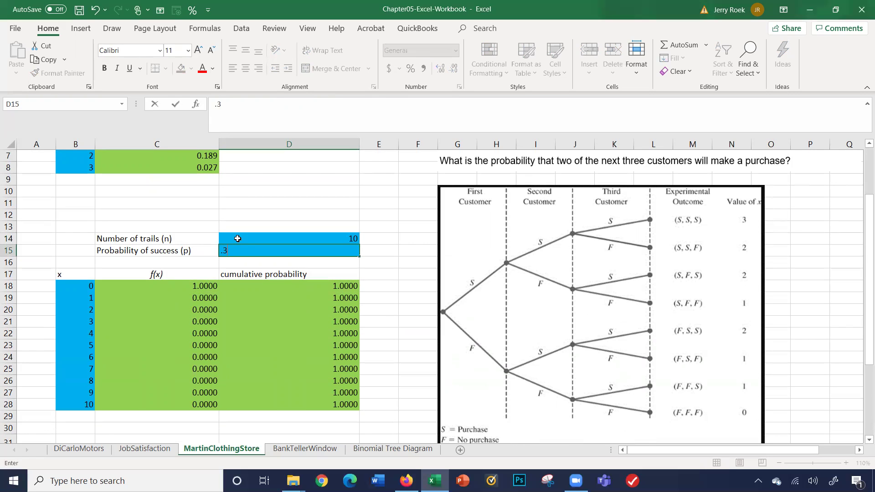
key("Return")
Step: Compare the BINOM.DIST formulas for f(x) in C18:C19 with the cumulative ones in D18:D19, especially the last argument
key("Left")
key("Down")
key("Down")
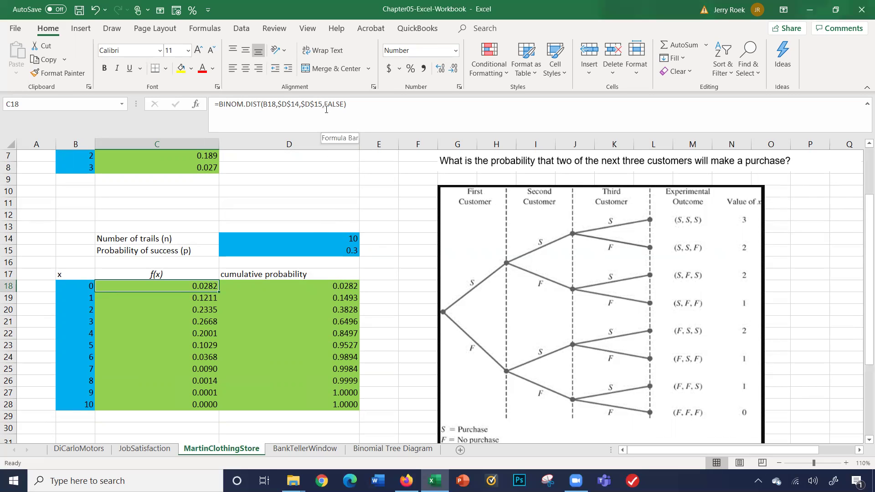
scroll(328, 257, "up", 1)
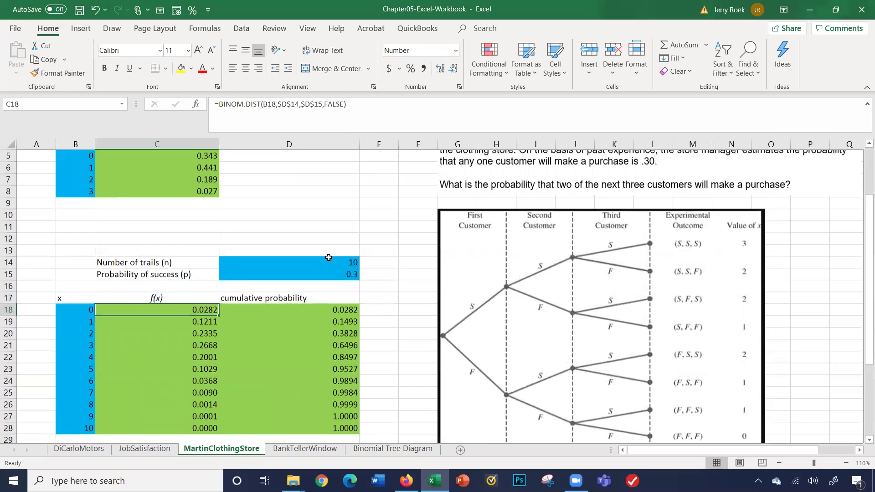
scroll(319, 292, "up", 1)
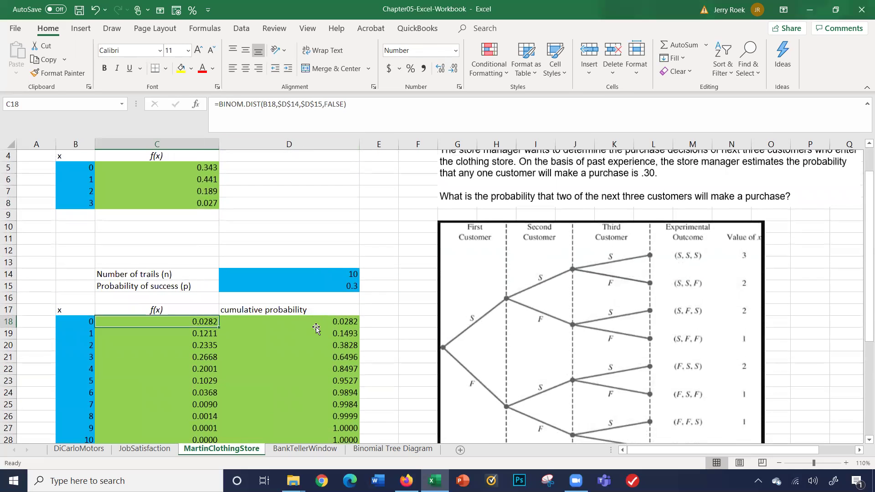
left_click(316, 324)
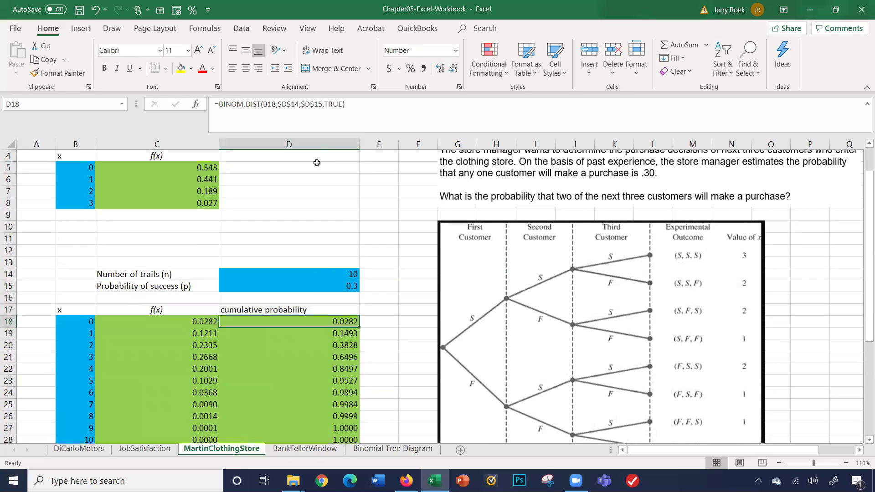
left_click(293, 104)
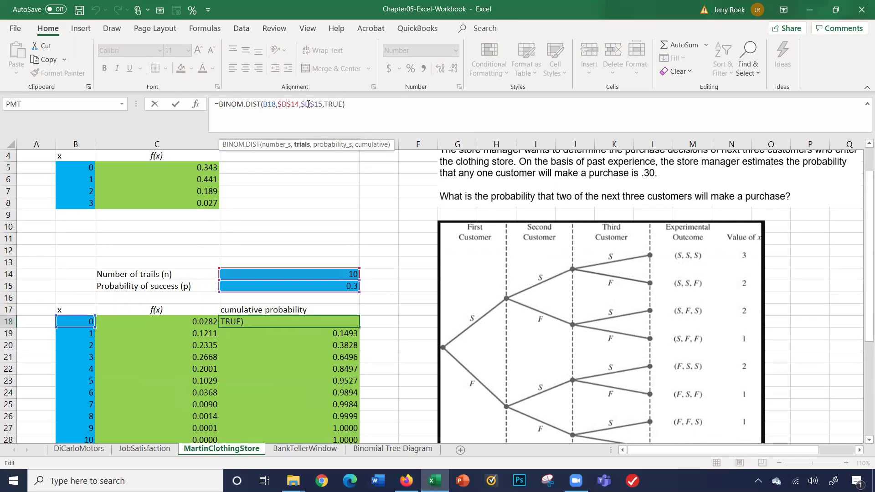
left_click(309, 104)
left_click(329, 104)
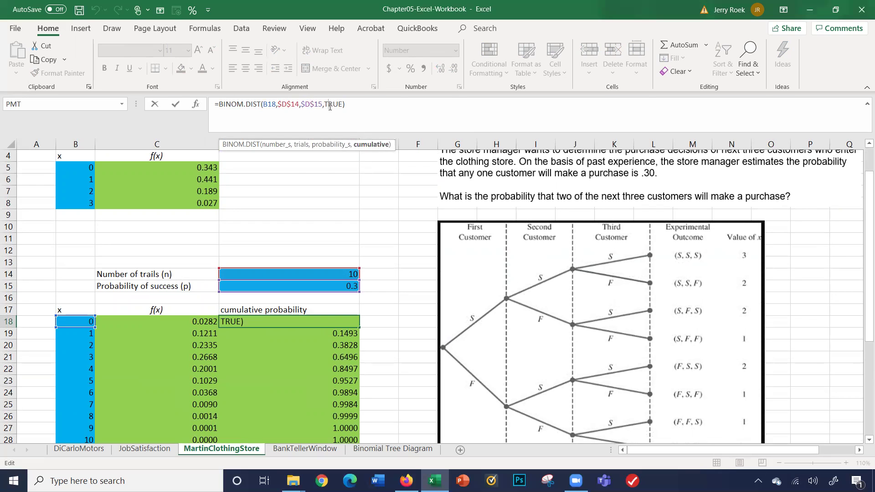
key("Return")
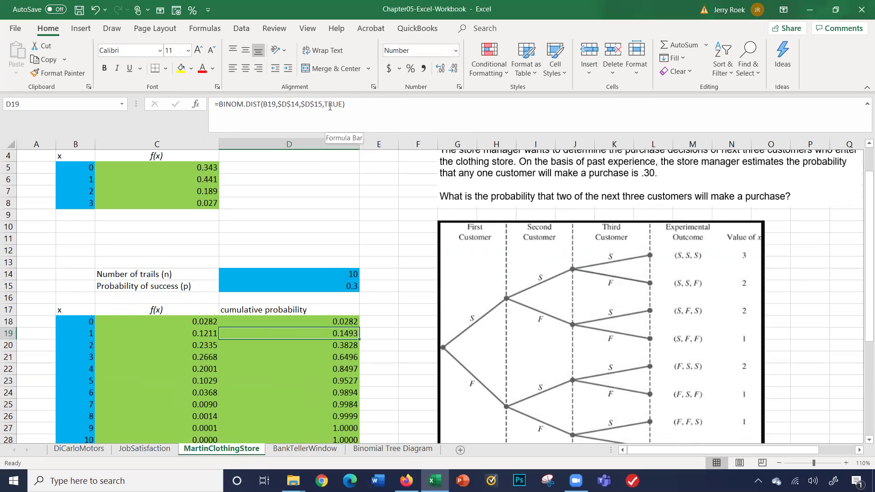
key("Left")
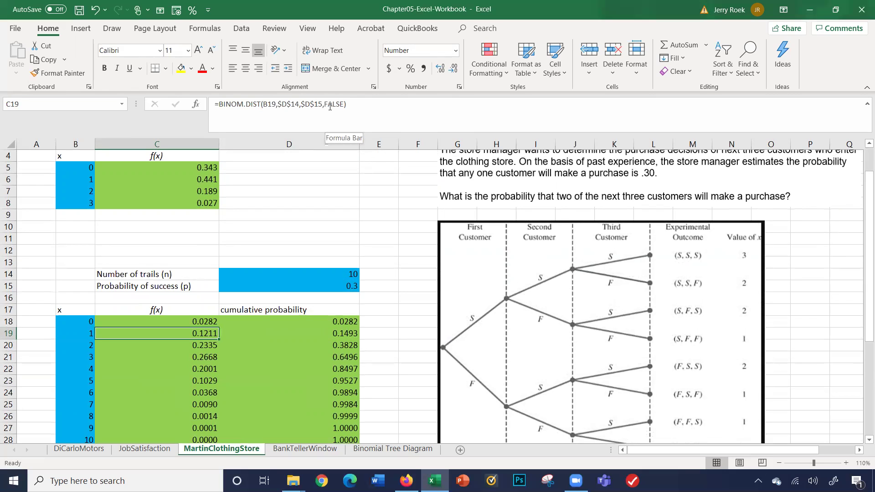
key("Right")
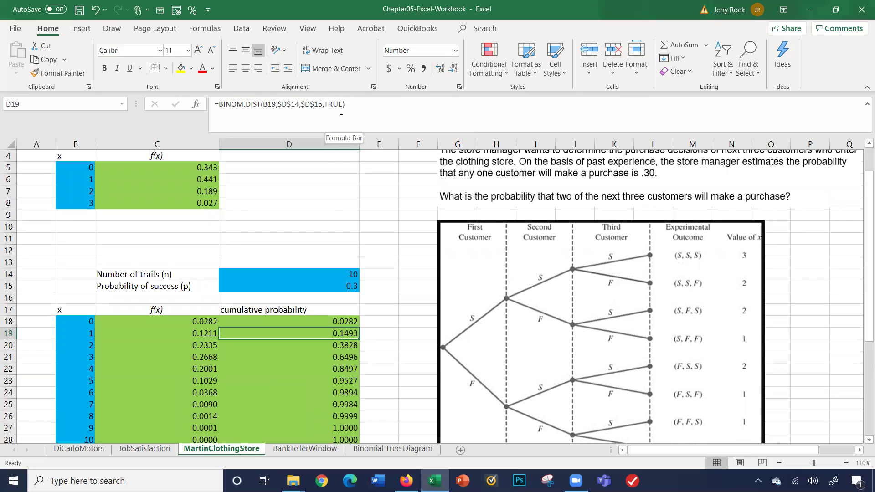
Step: Compare the sum of C18:C19 with the cumulative probability in D19, and check the cumulative values in D20 and D21
left_click(203, 319)
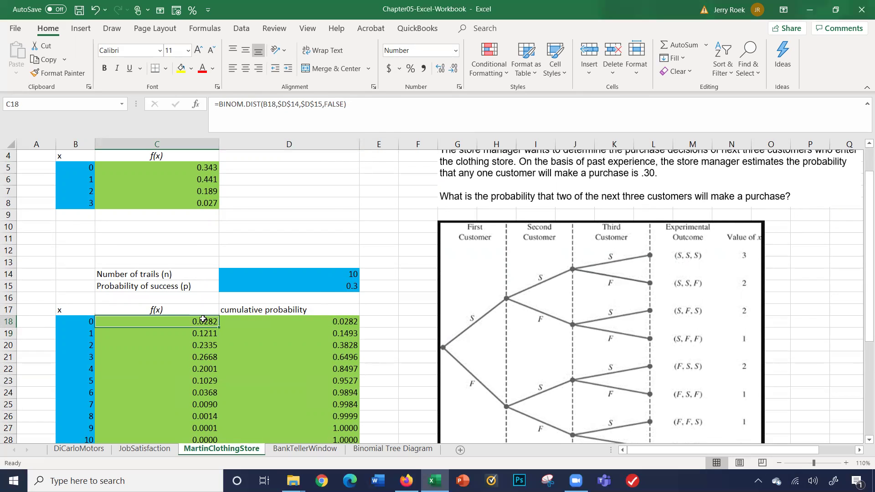
mouse_move(203, 320)
left_mouse_down()
mouse_move(204, 346)
mouse_move(203, 335)
left_mouse_up()
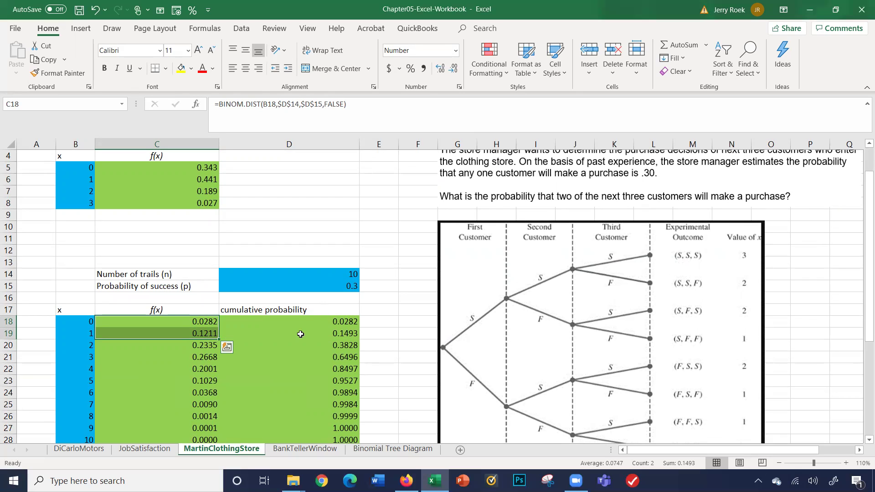
left_click(349, 332)
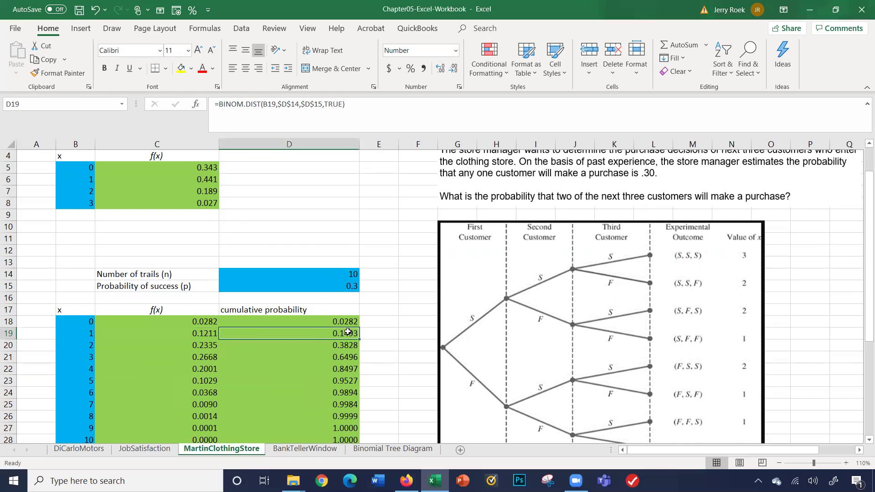
left_click(303, 348)
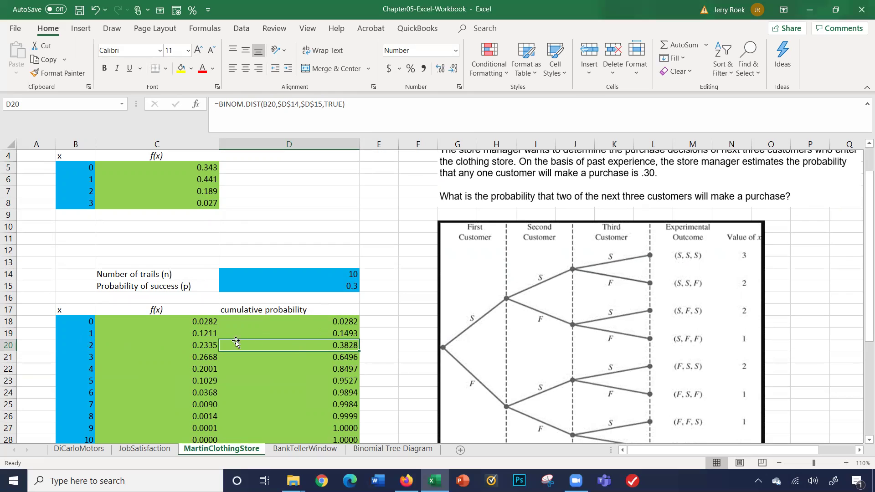
left_click(303, 355)
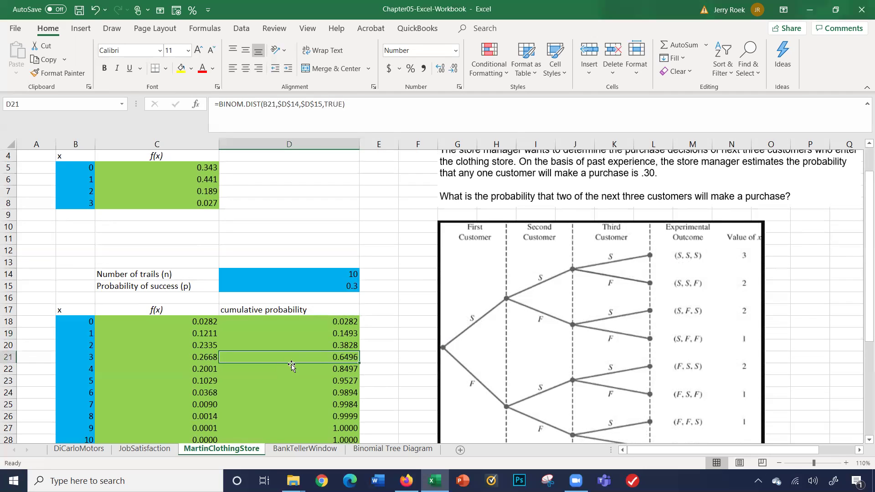
Step: Review the remaining cumulative probabilities down to D28 and compare the last one with f(x) in C28
scroll(299, 379, "down", 1)
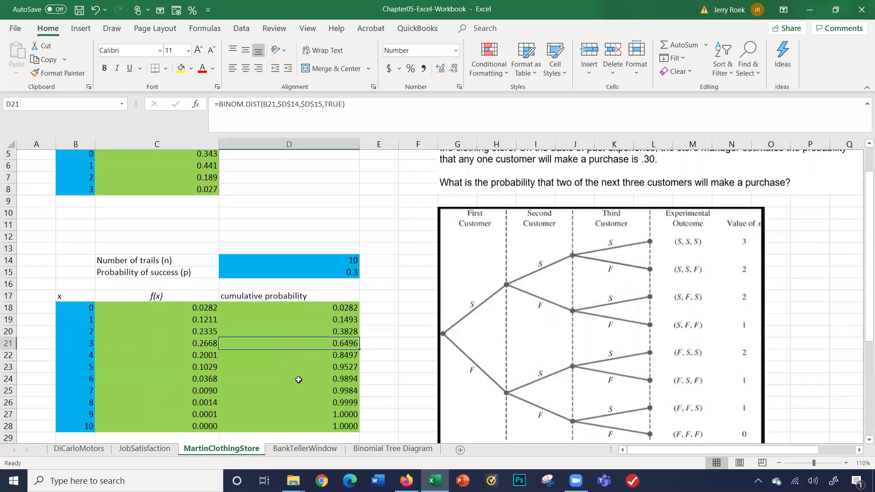
scroll(298, 380, "up", 1)
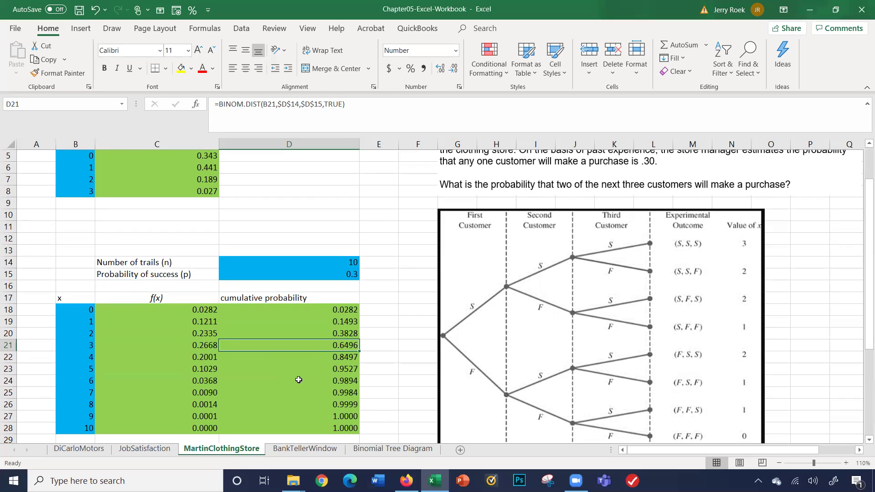
key("Down")
key("Down")
key("Down")
key("Down")
key("Down")
key("Down")
key("Down")
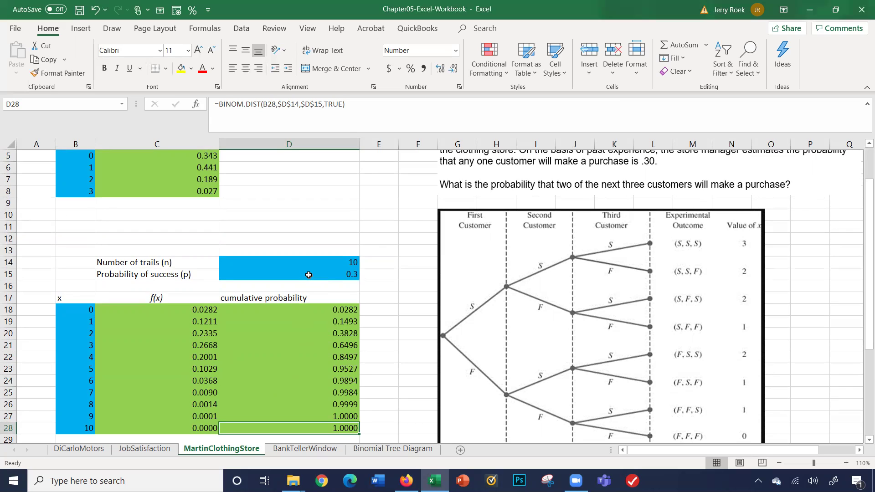
key("Left")
key("Left")
key("Right")
key("Right")
key("Right")
key("Left")
key("Left")
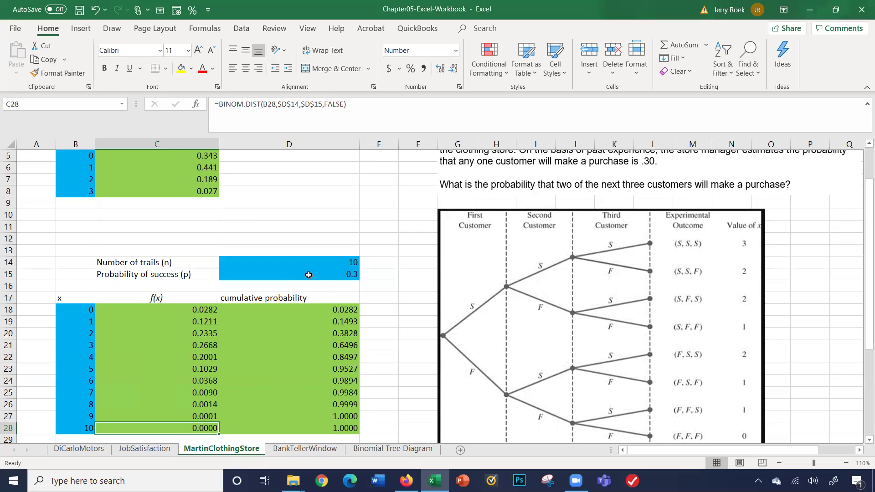
Step: On the BankTellerWindow worksheet, set the mean number of occurrences in D1 to 10
left_click(308, 450)
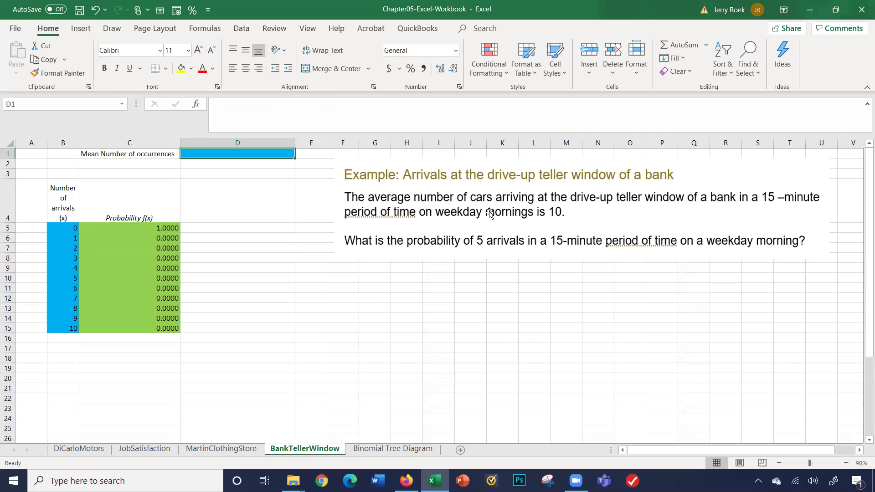
key("Left")
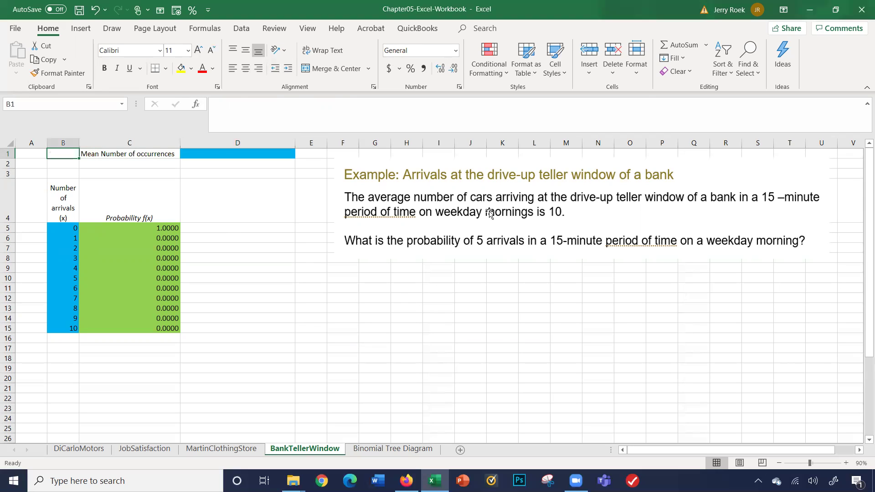
key("Right")
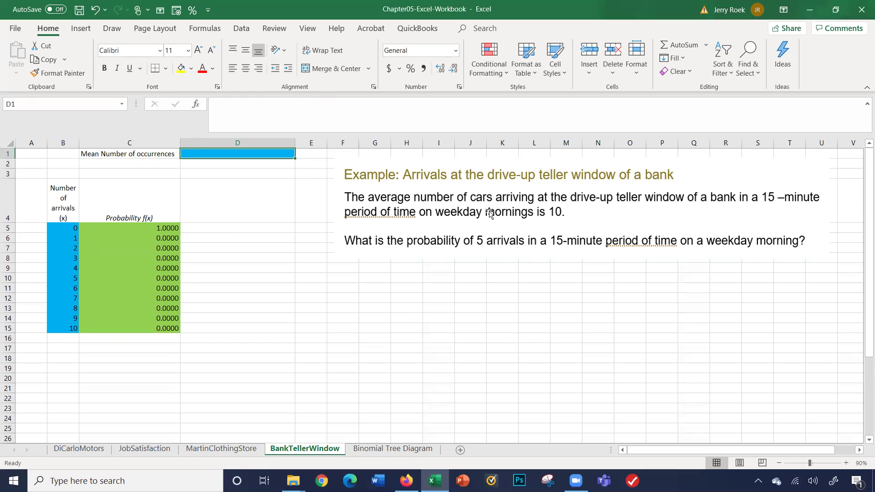
type("10")
key("Return")
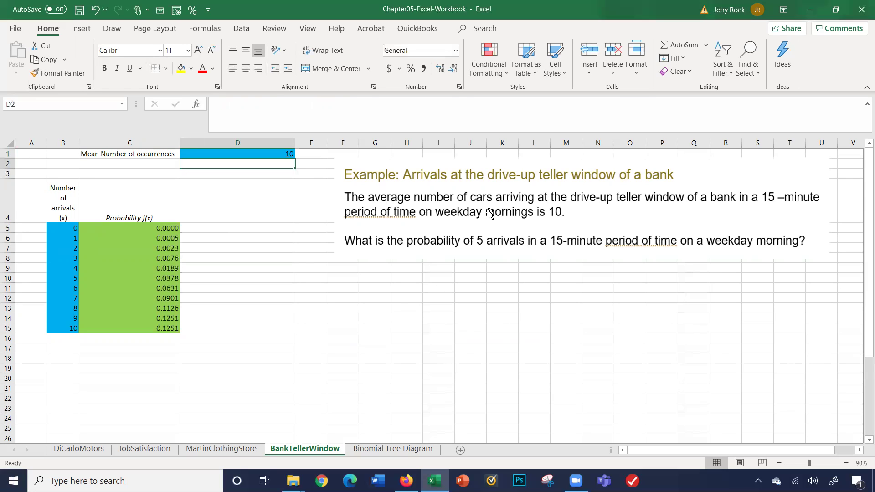
key("Left")
key("Right")
key("Down")
key("Down")
key("Down")
key("Down")
key("Down")
key("Up")
key("Right")
key("Right")
key("Left")
key("Left")
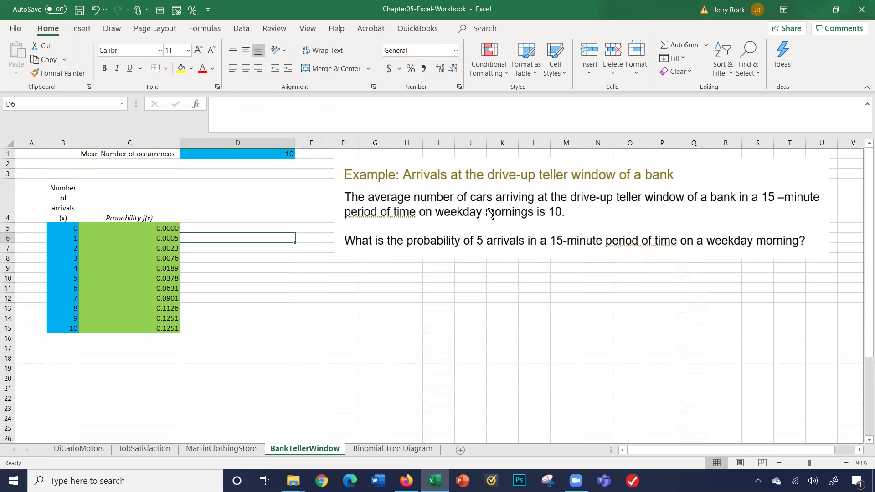
Step: Read the probability of five arrivals in C10, and review the numbers of arrivals listed in B6:B15
left_click(167, 279)
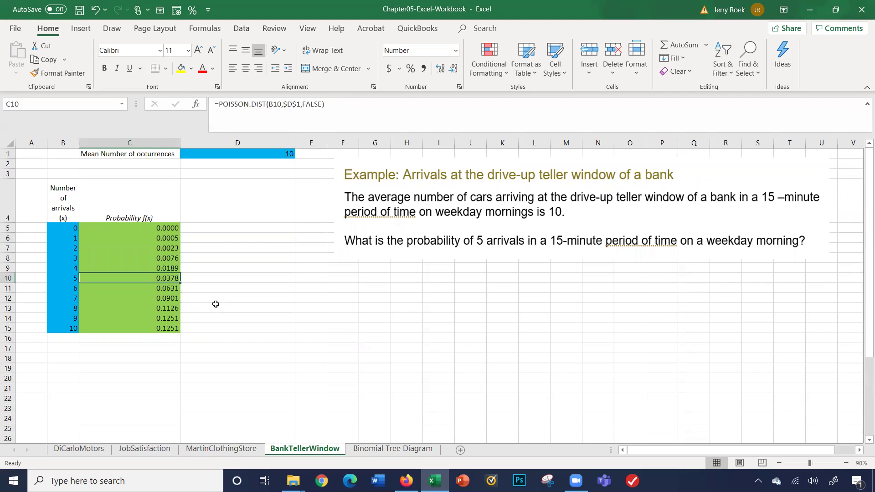
left_click(73, 235)
key("Down")
key("Down")
key("Down")
key("Down")
key("Down")
key("Down")
key("Down")
key("Down")
key("Down")
key("Up")
key("Up")
key("Up")
key("Up")
key("Up")
key("Up")
key("Up")
key("Up")
key("Up")
key("Right")
key("Right")
key("Up")
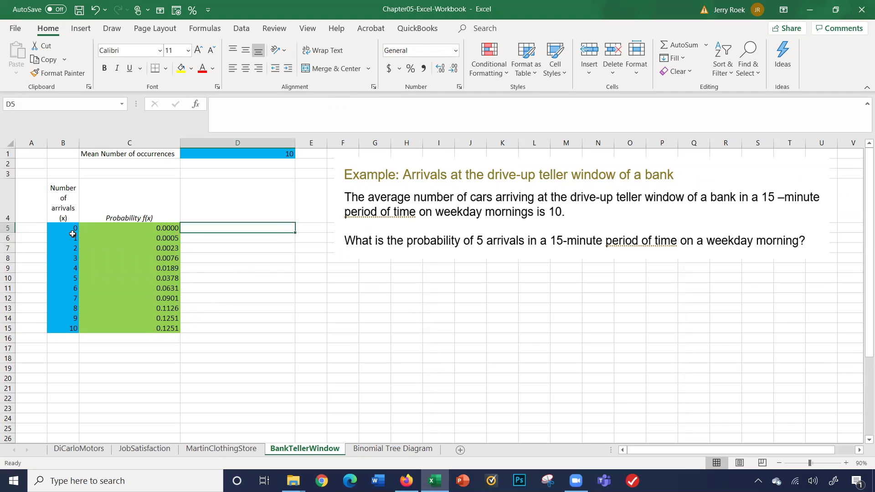
Step: Examine the POISSON.DIST formula in C5 and its references to the arrivals in B5 and the mean in D1
key("Left")
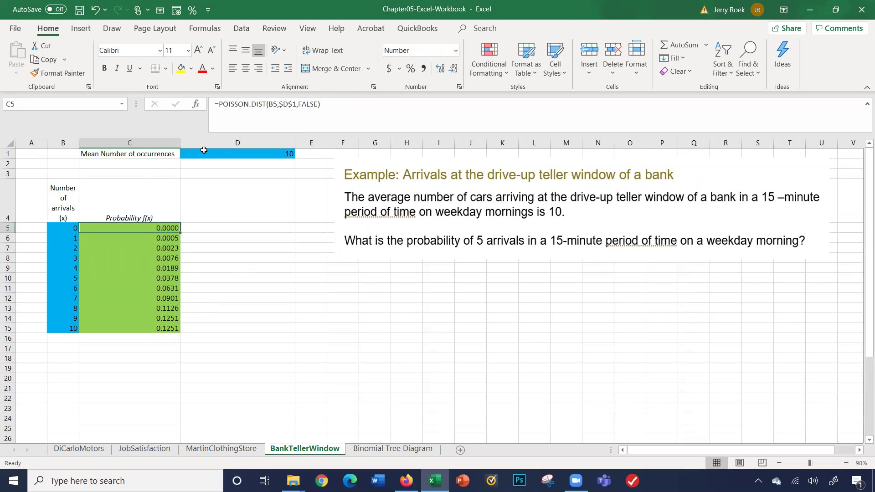
left_click(63, 228)
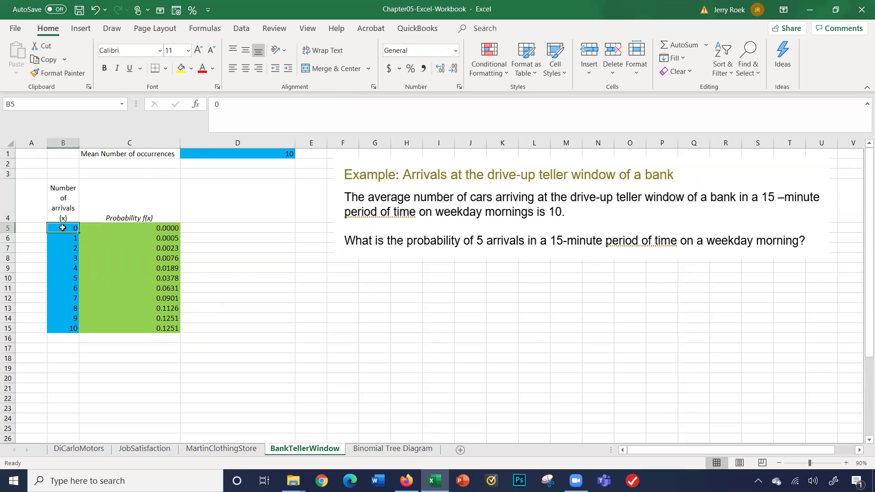
left_click(118, 227)
left_click(274, 104)
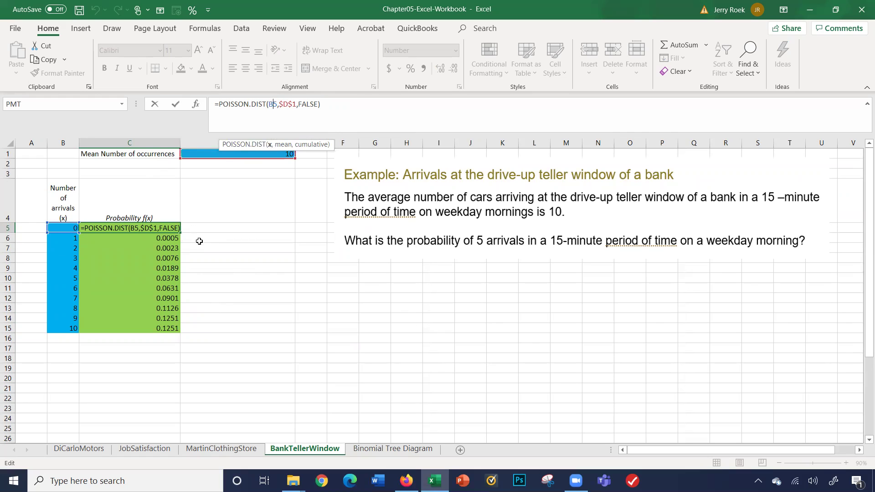
key("Return")
Step: Compare the Poisson formulas further down column C with the numbers of arrivals they reference in column B
key("Down")
key("Down")
key("Down")
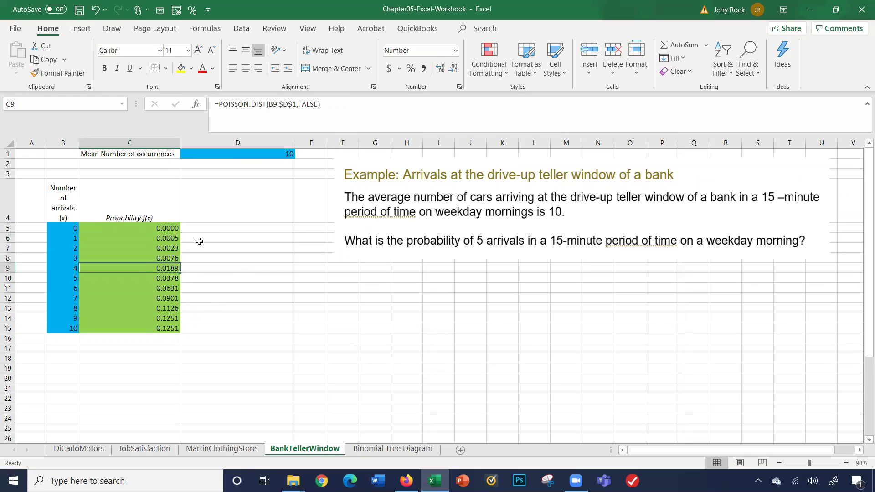
key("Left")
key("Up")
key("Up")
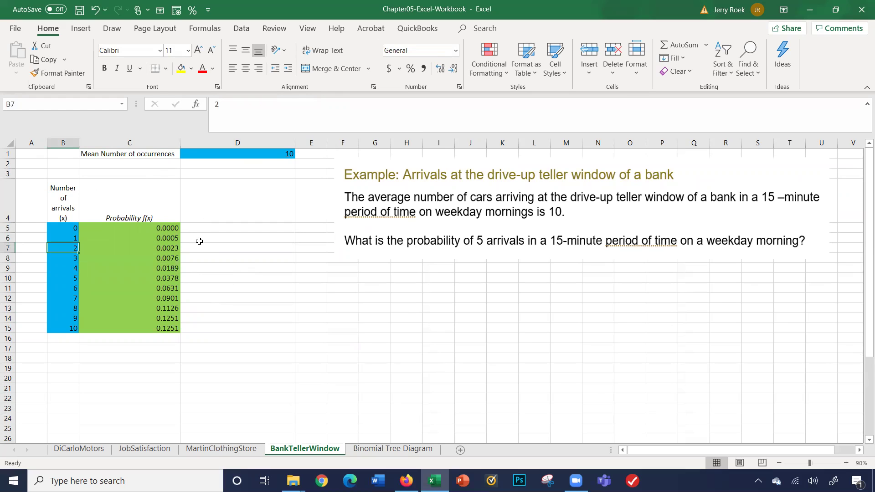
key("Right")
key("Right")
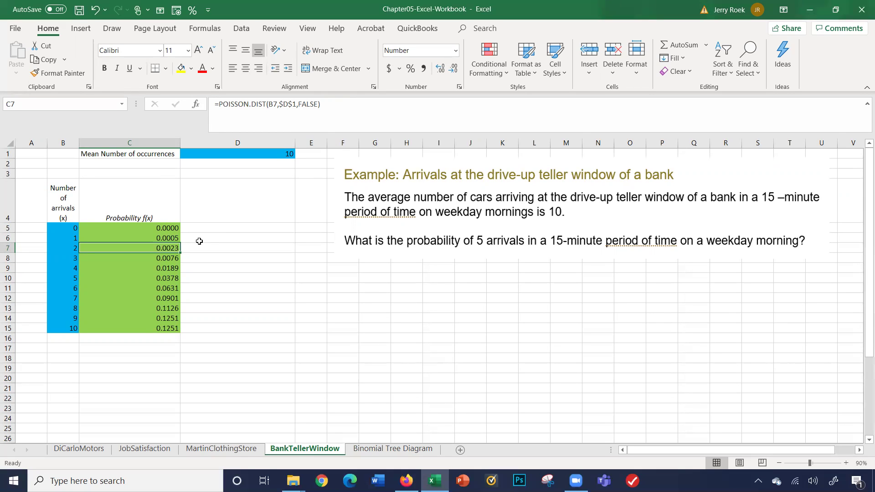
key("Up")
key("Up")
key("Up")
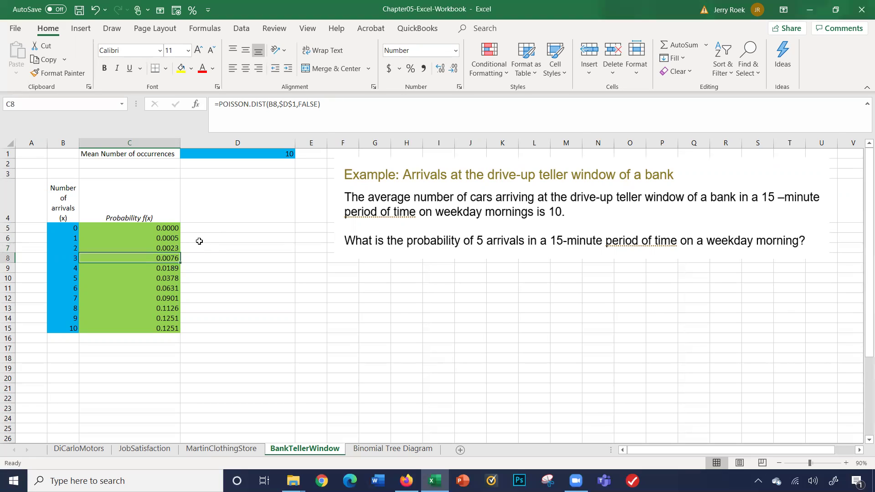
key("Down")
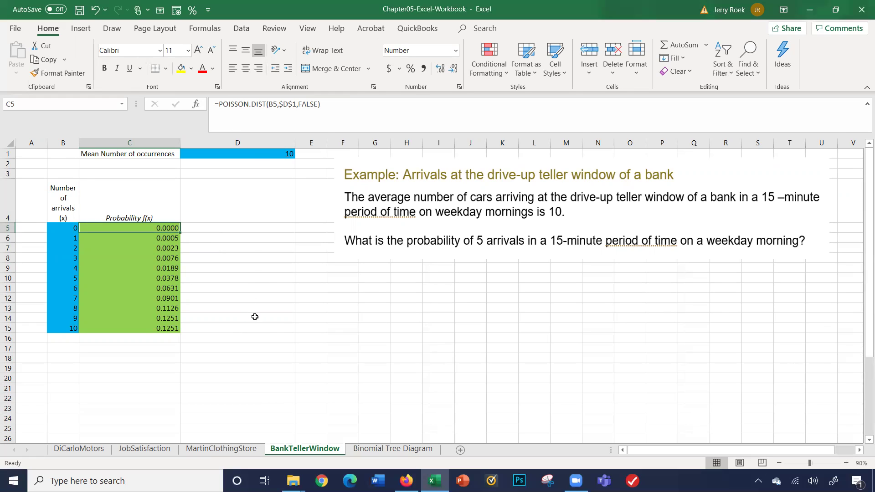
Step: Open the Binomial Tree Diagram worksheet and read the problem text about randomly selecting four men who may be college graduates
left_click(377, 450)
scroll(375, 264, "down", 1)
scroll(375, 263, "up", 1)
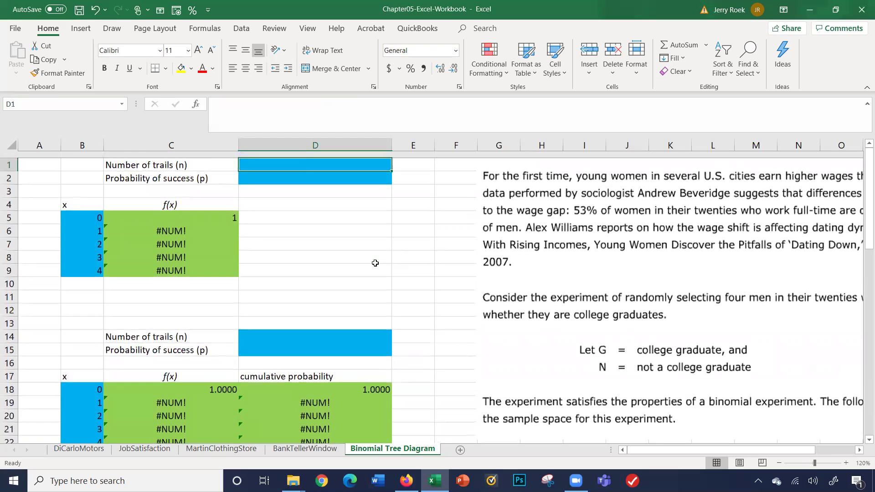
scroll(375, 263, "down", 1)
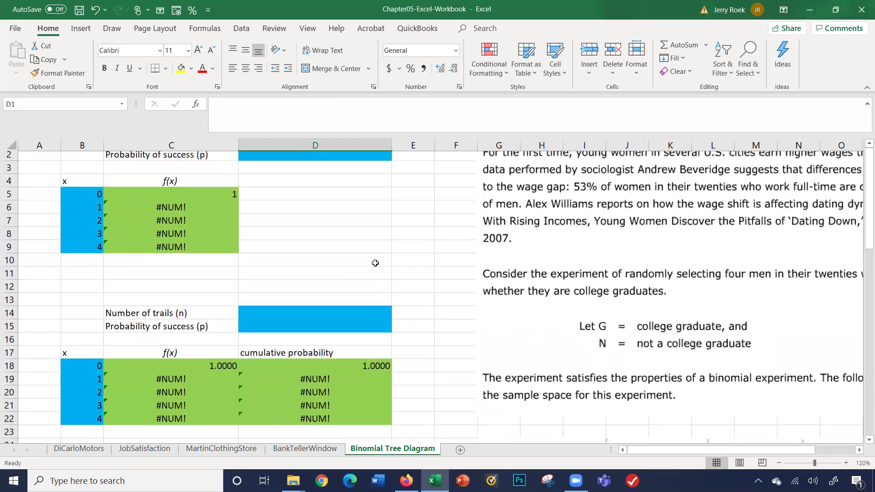
scroll(447, 269, "up", 1)
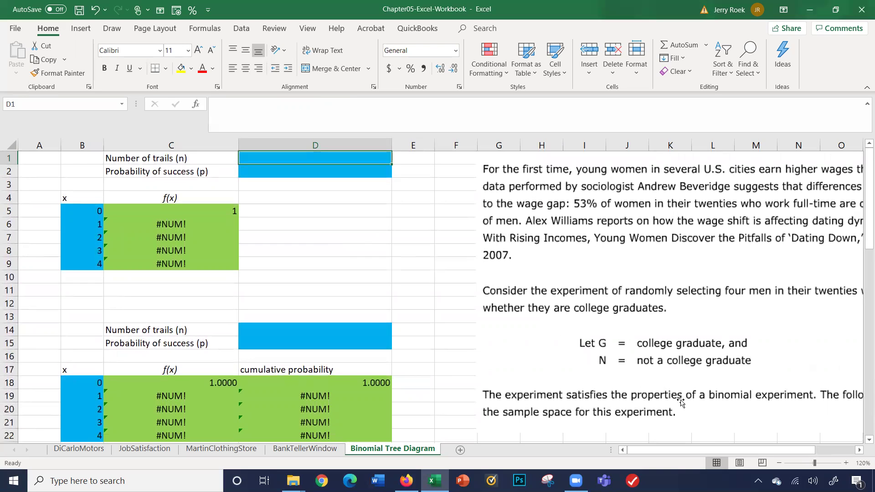
left_click_drag(699, 450, 745, 461)
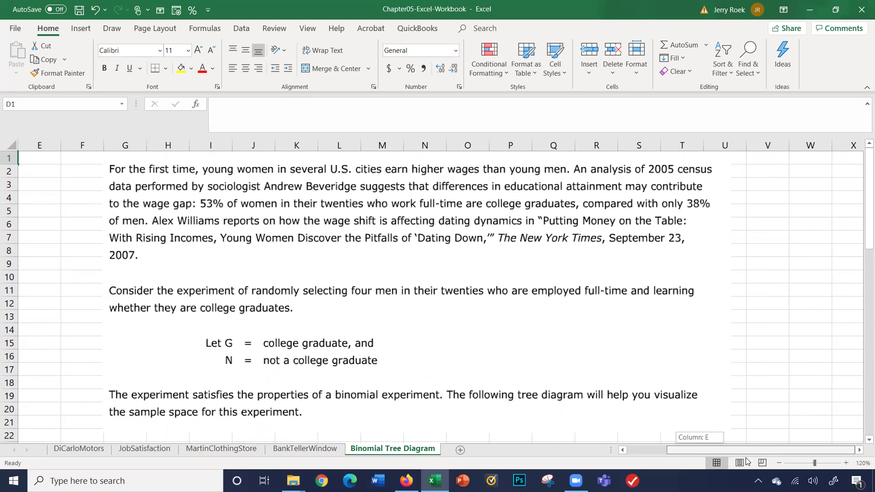
mouse_move(746, 461)
left_mouse_down()
mouse_move(708, 460)
mouse_move(729, 463)
left_mouse_up()
scroll(569, 344, "down", 2)
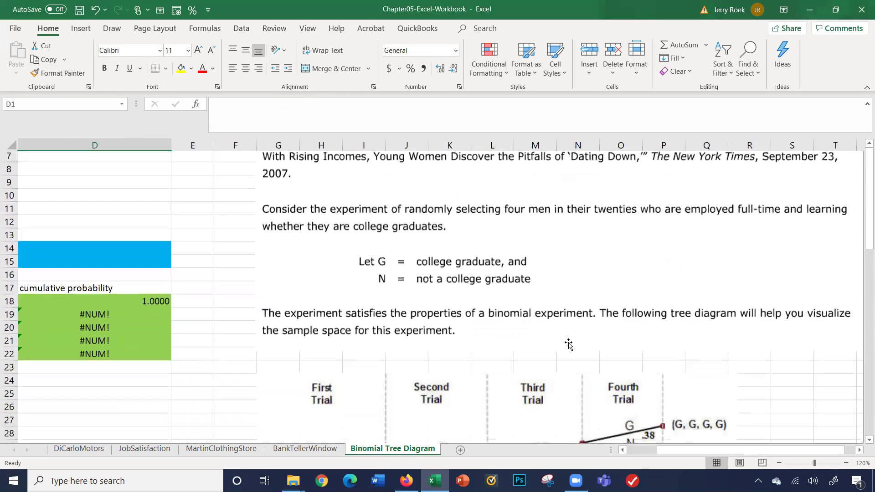
scroll(568, 344, "up", 2)
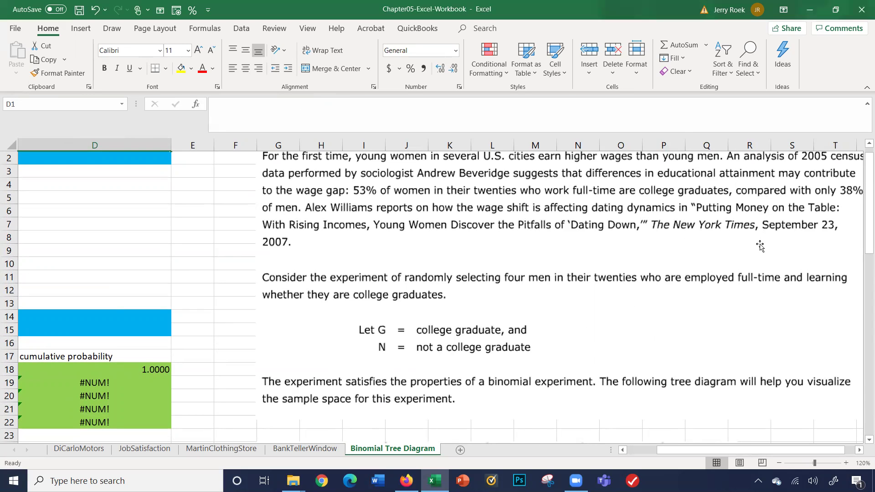
Step: Examine the four-trial tree diagram, its G and N branch probabilities, and the questions in rows 31 to 37
scroll(760, 246, "down", 8)
scroll(759, 244, "down", 2)
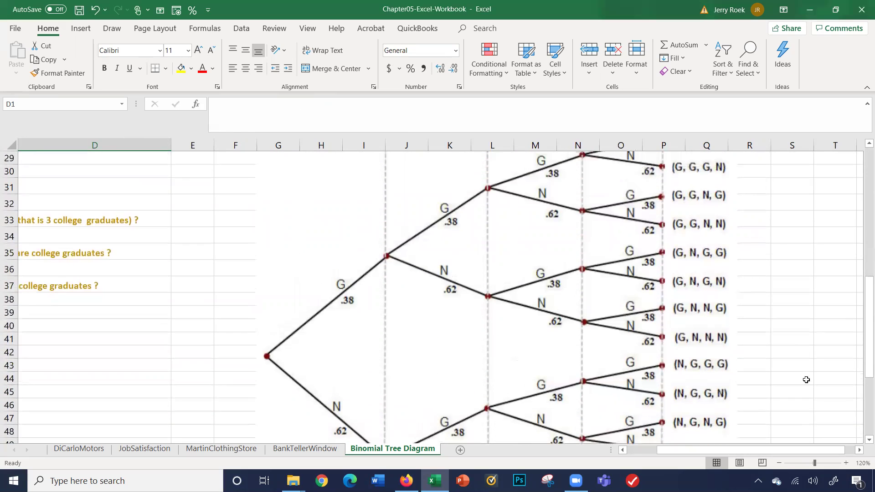
left_click(780, 463)
left_click(780, 463)
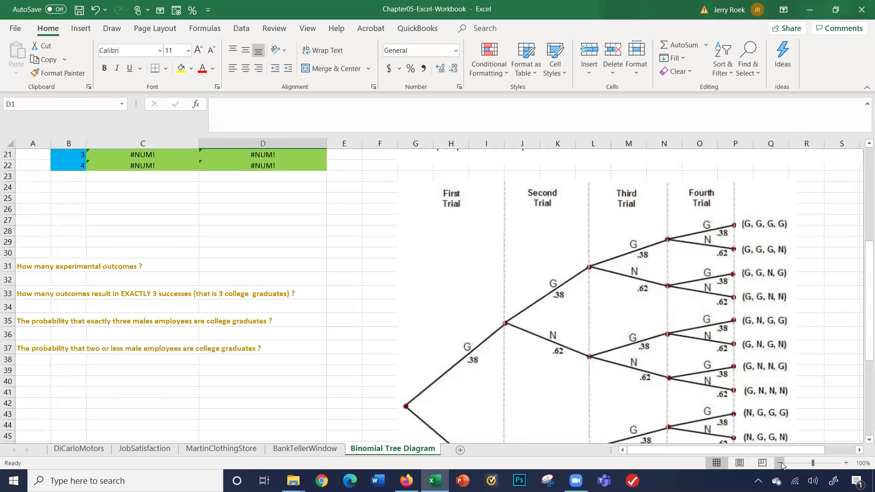
scroll(701, 353, "down", 5)
scroll(701, 353, "up", 3)
scroll(701, 353, "up", 1)
scroll(701, 353, "down", 2)
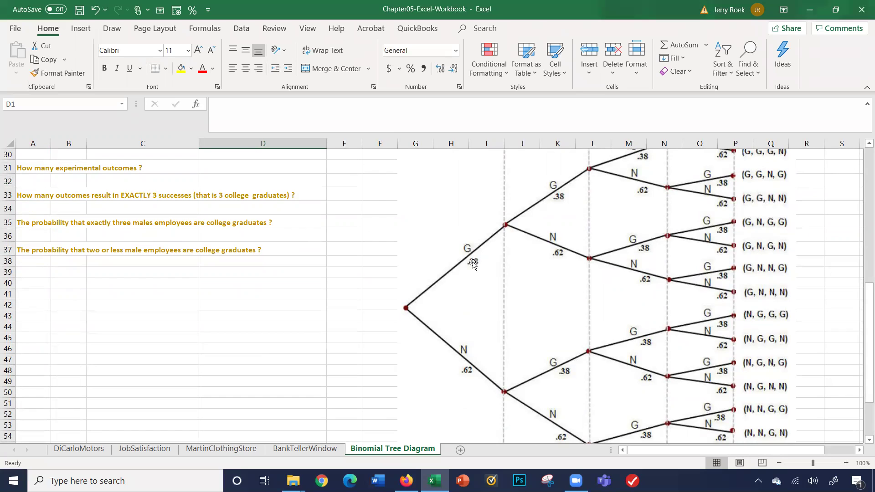
scroll(473, 264, "up", 4)
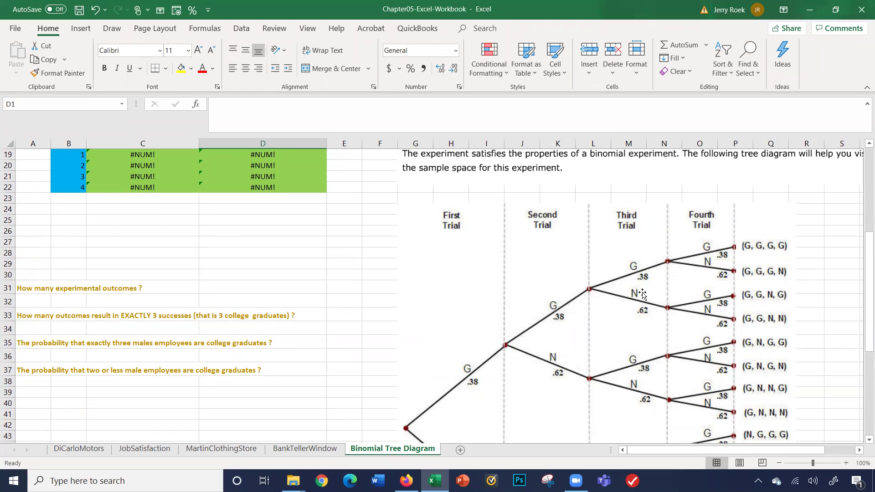
scroll(643, 296, "down", 5)
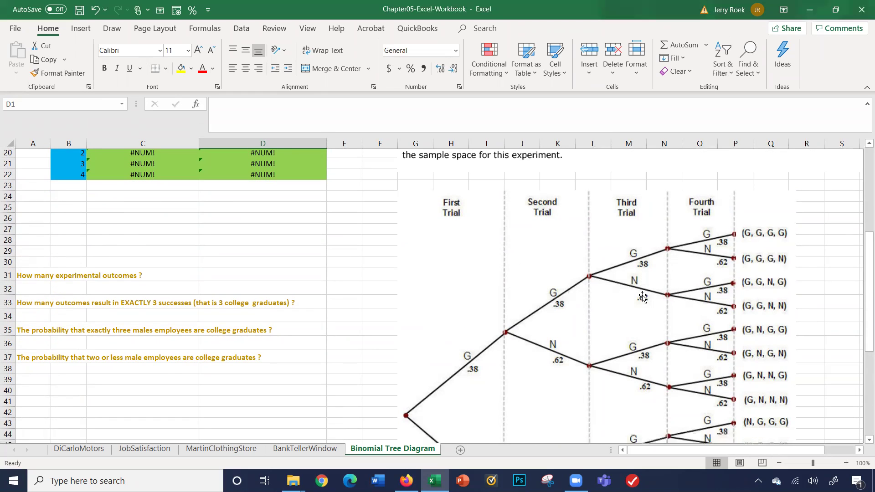
scroll(642, 296, "up", 4)
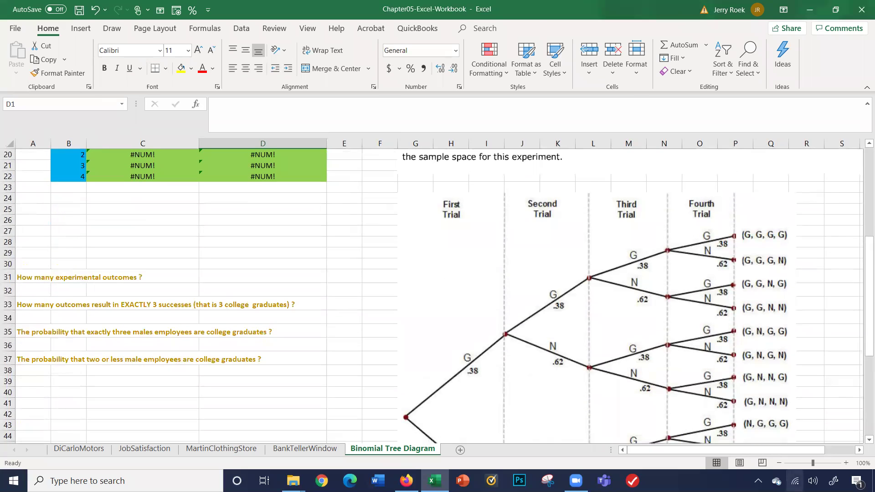
Step: Count the experimental outcomes listed after the fourth trial of the tree diagram
left_click(776, 466)
left_click(777, 467)
scroll(697, 372, "down", 5)
scroll(697, 372, "up", 4)
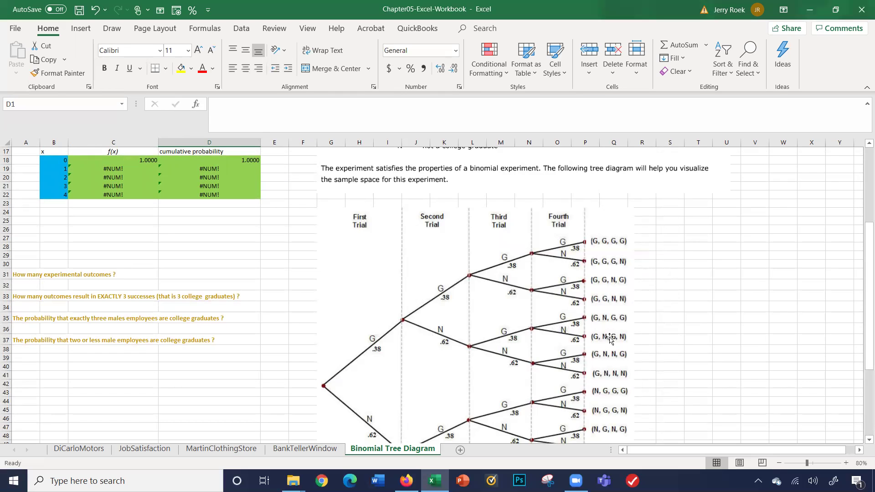
scroll(573, 329, "down", 4)
scroll(573, 329, "up", 5)
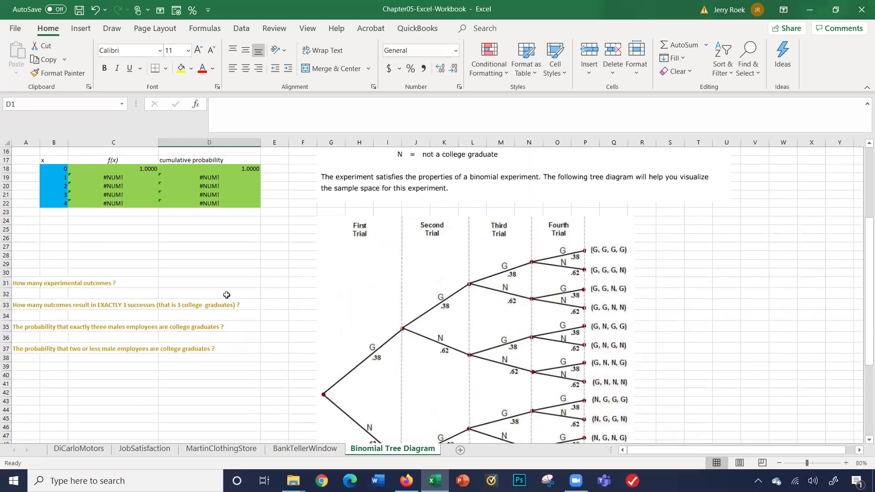
Step: Enter 16 in D31 as the number of experimental outcomes
left_click(201, 288)
type("16")
key("Return")
Step: Count the tree outcomes with exactly three college graduates, as asked in A33, and enter 4 in E33
key("Left")
key("Left")
key("Down")
key("Down")
key("Left")
key("Up")
key("ctrl+b")
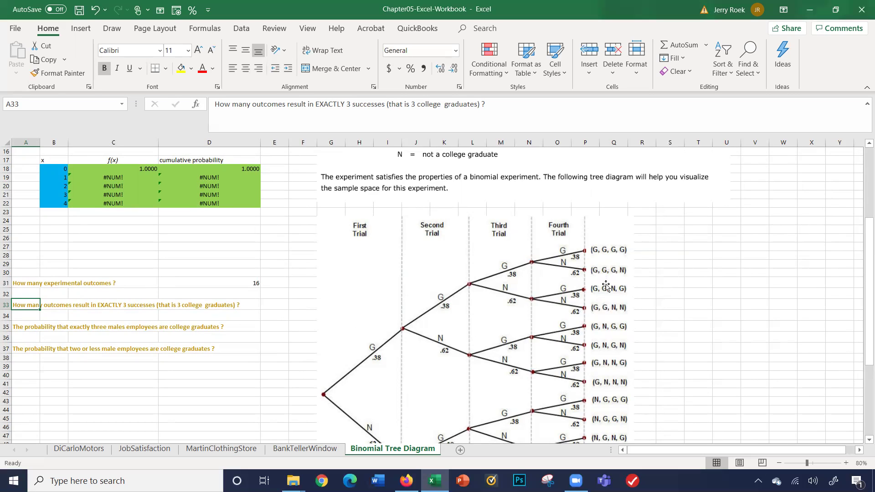
scroll(604, 342, "down", 1)
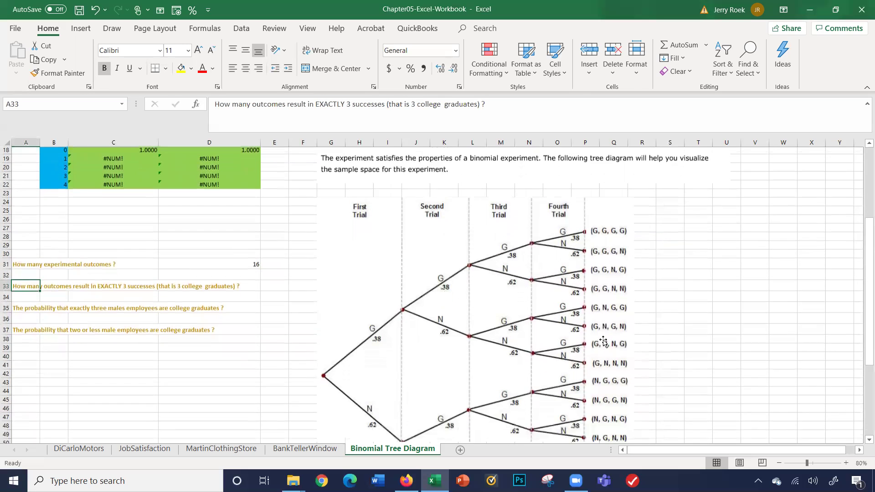
scroll(603, 342, "down", 1)
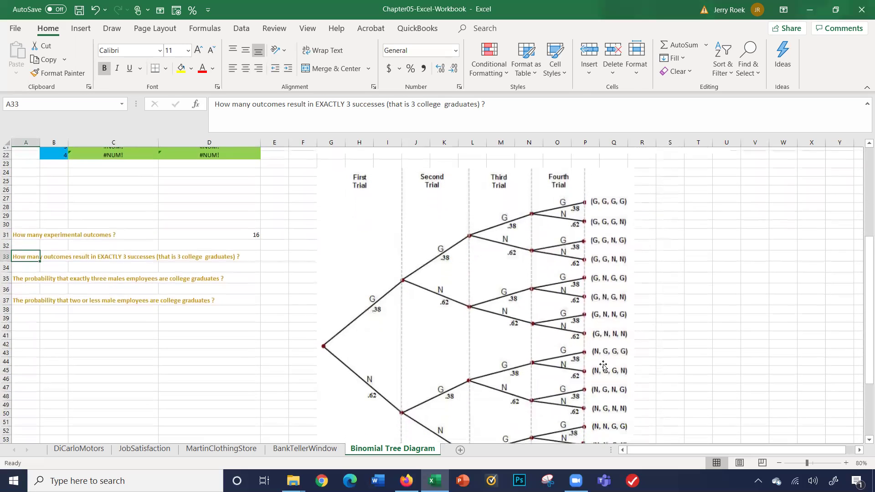
scroll(603, 365, "down", 2)
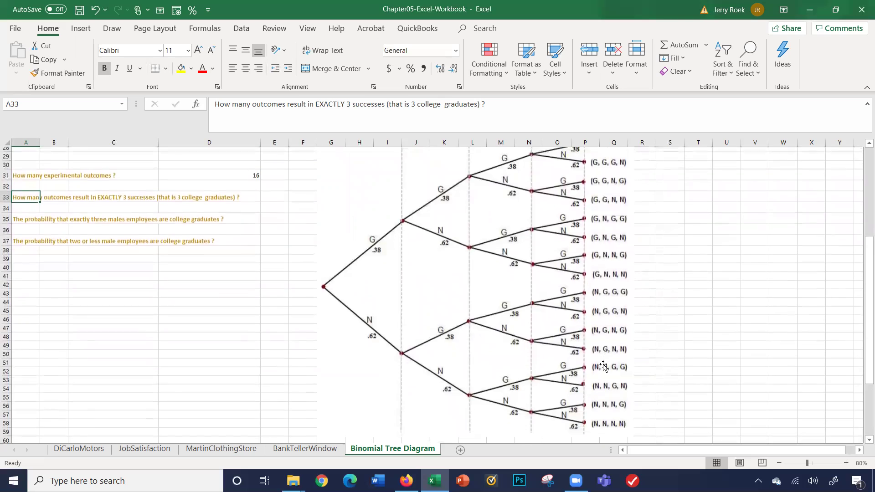
scroll(603, 365, "up", 3)
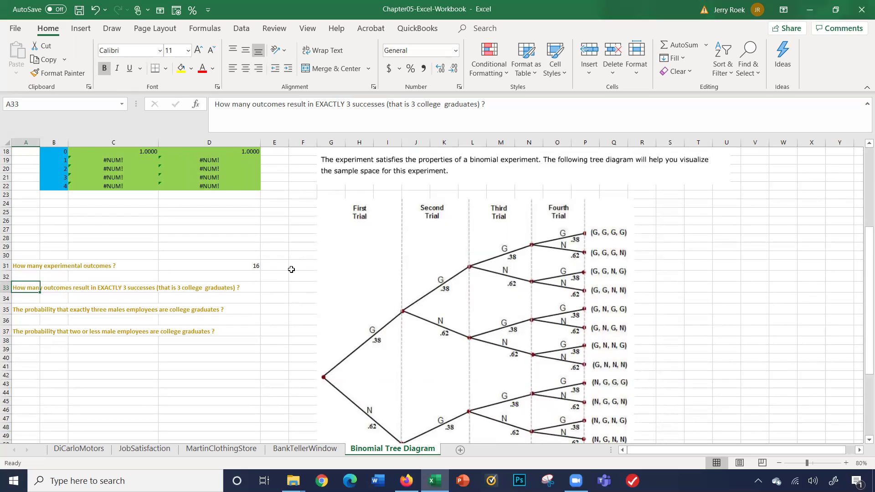
left_click(275, 285)
type("4")
key("Return")
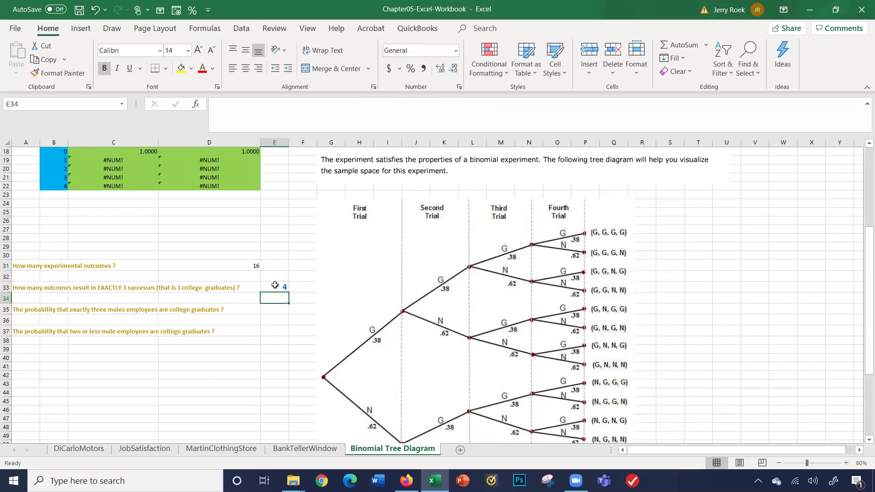
Step: For the probability question in A35, set the number of trials in D1 to 4 and the probability of success in D2 to 0.38
key("Left")
key("Left")
key("Left")
key("Left")
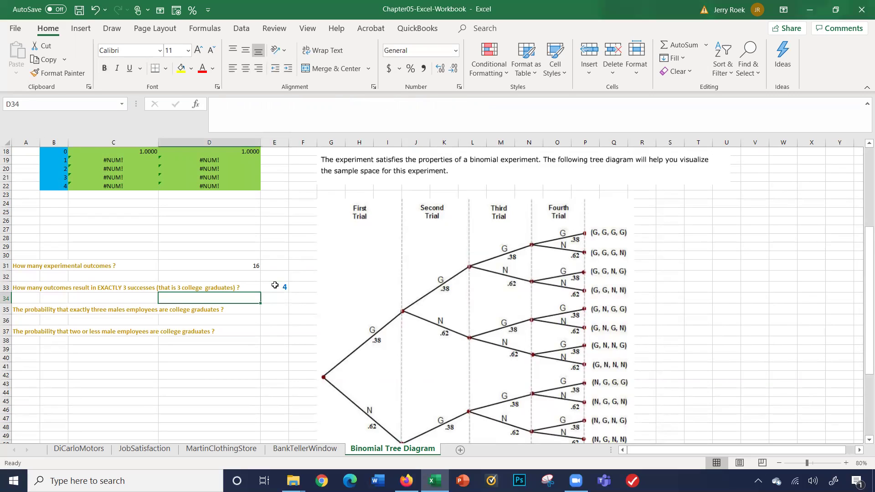
key("Down")
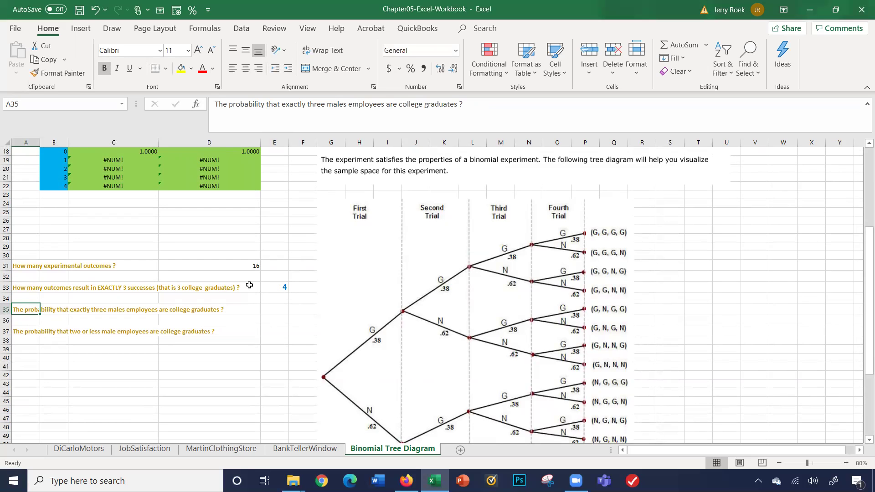
scroll(192, 170, "up", 6)
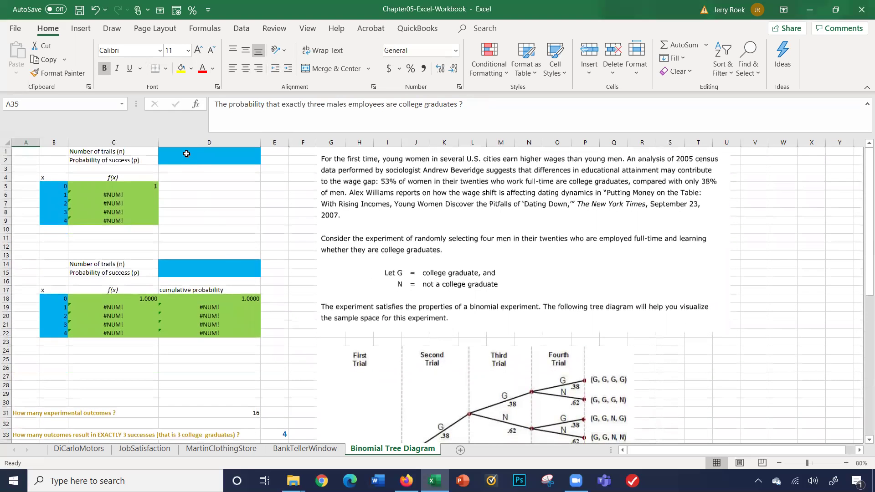
left_click(186, 153)
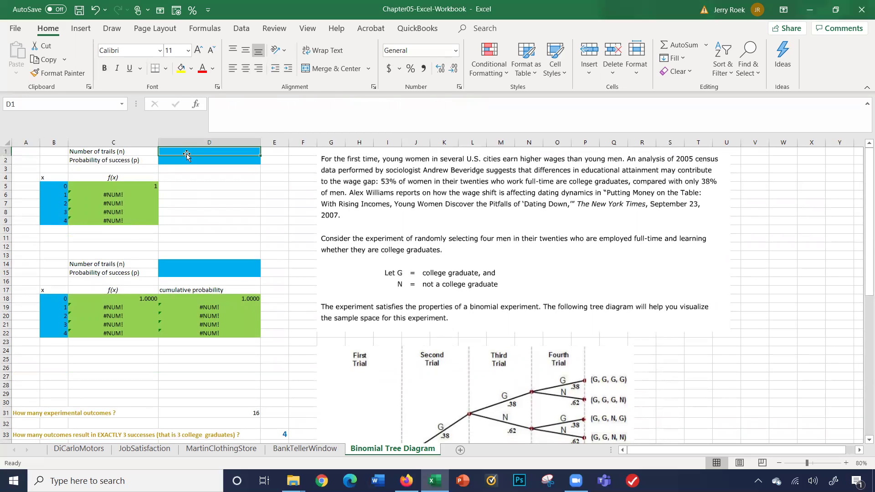
type("4")
key("Return")
key("Left")
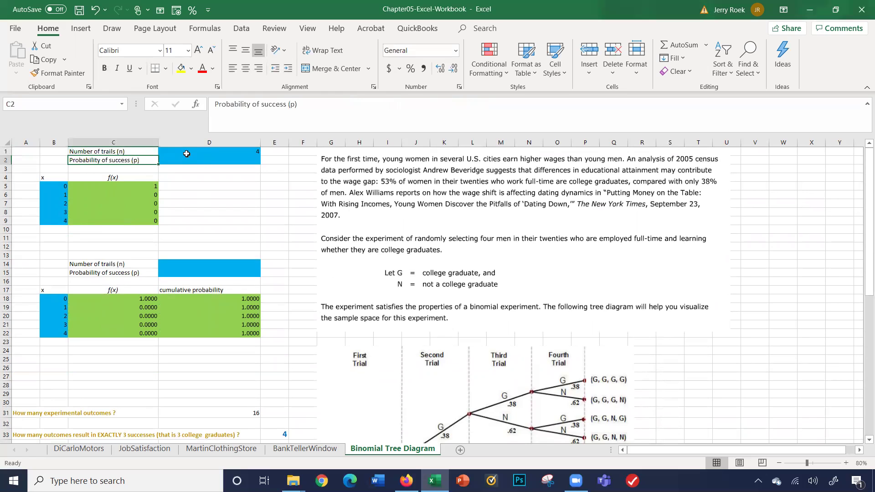
key("Right")
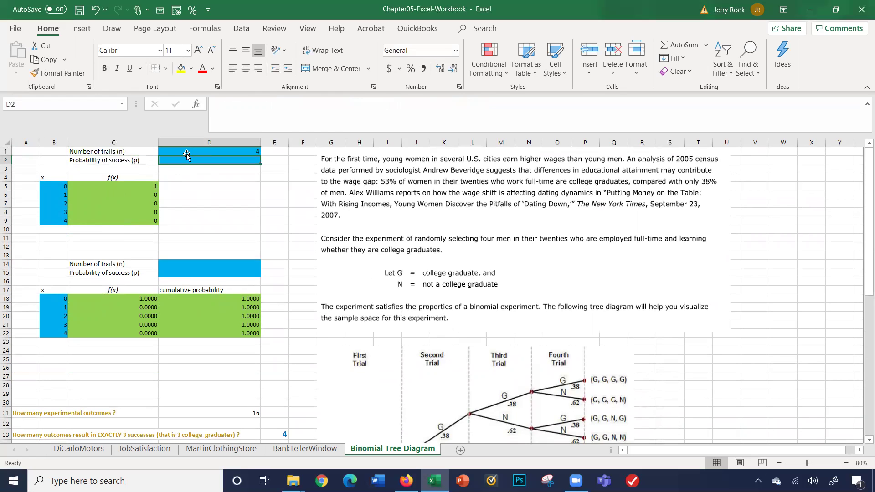
type("0.38")
key("Return")
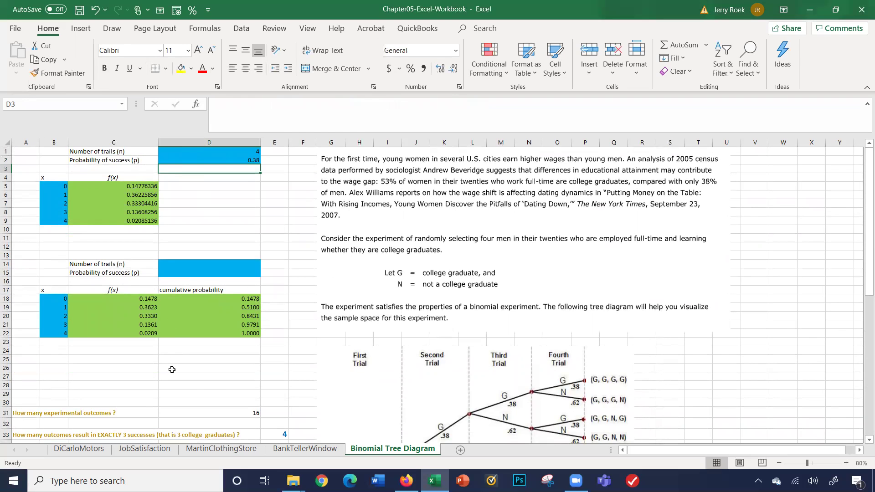
Step: Reread the question in A35 and examine the BINOM.DIST formula in C8 for exactly three successes
scroll(172, 370, "down", 3)
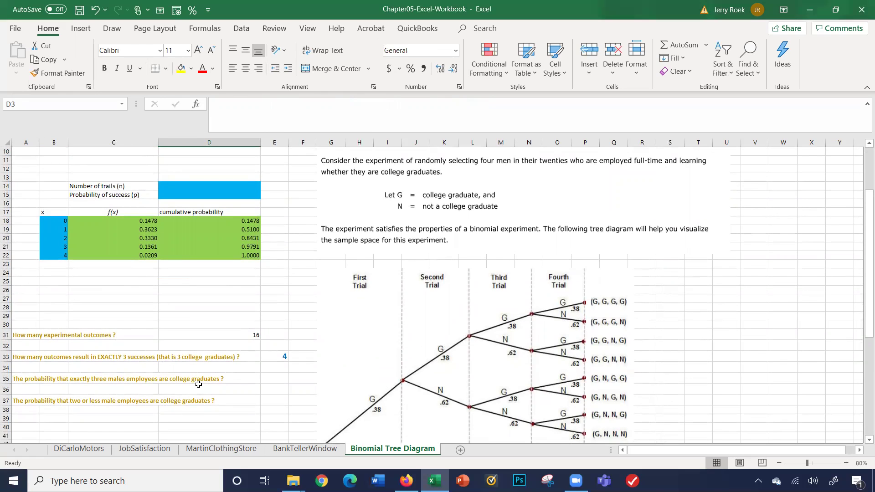
scroll(230, 390, "up", 1)
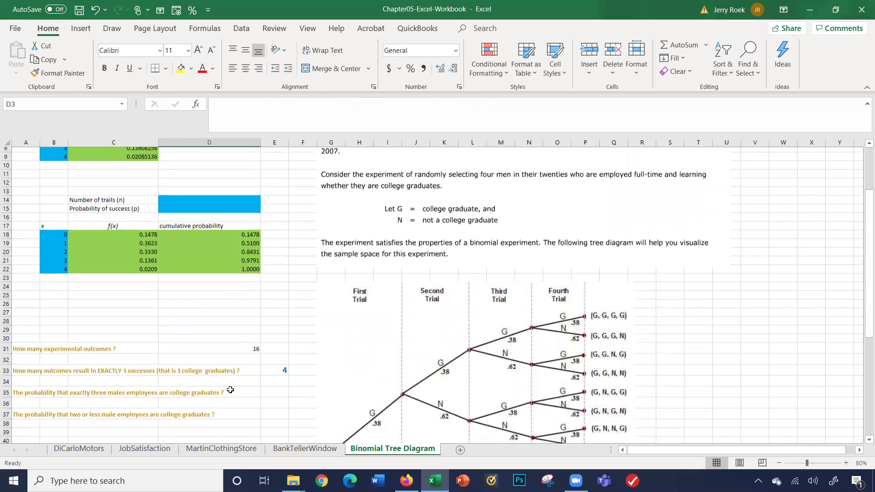
scroll(230, 390, "up", 3)
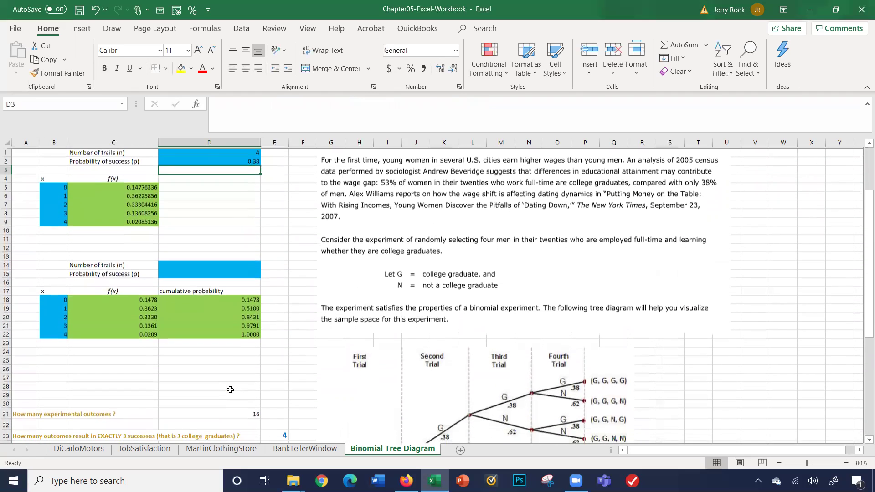
left_click(114, 212)
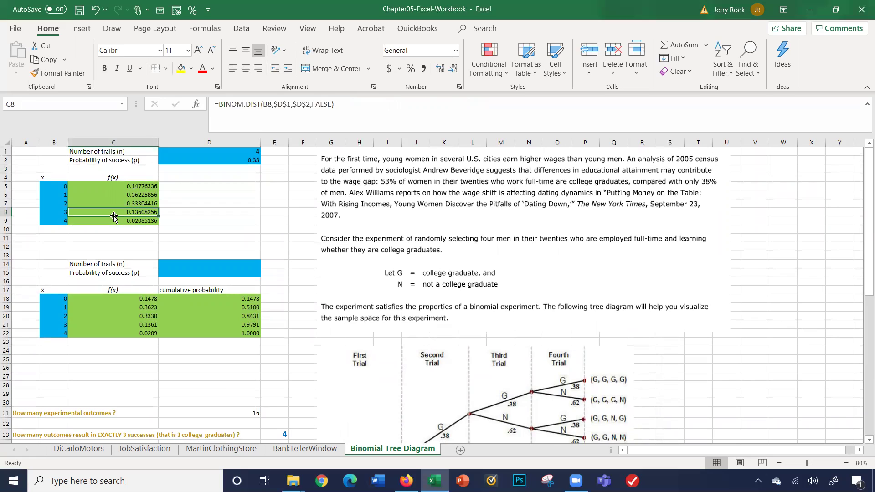
left_click(46, 211)
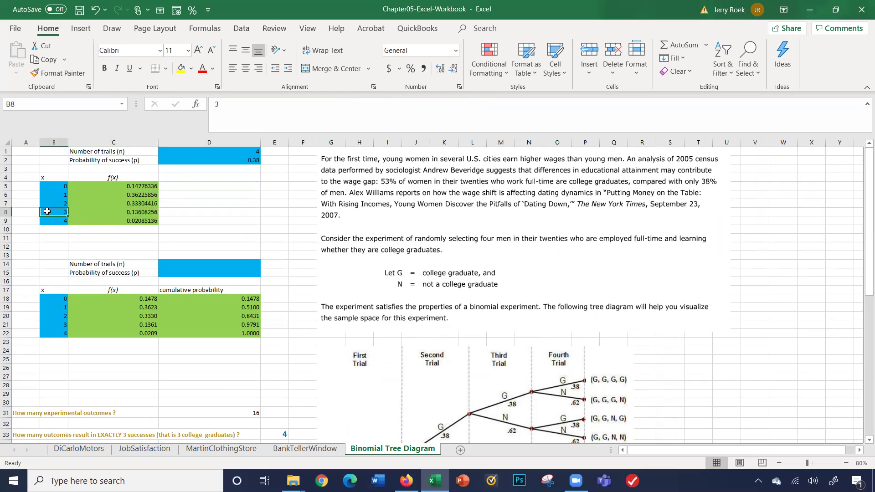
key("Right")
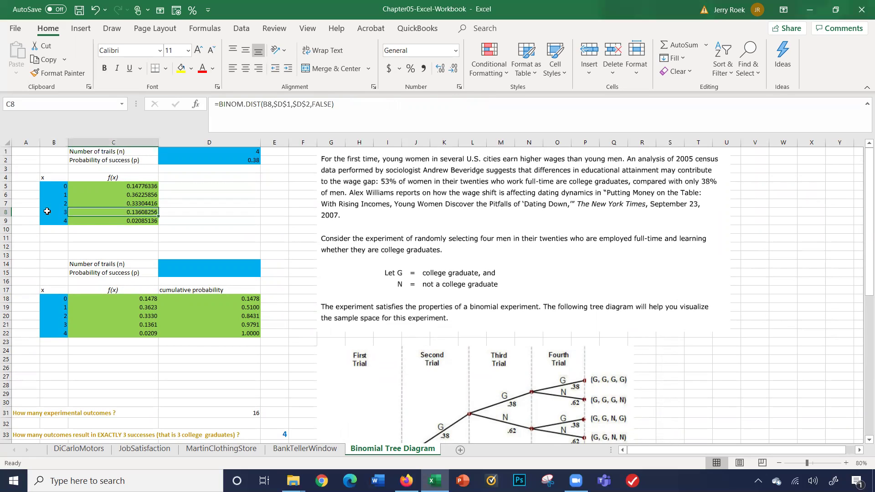
left_click(266, 104)
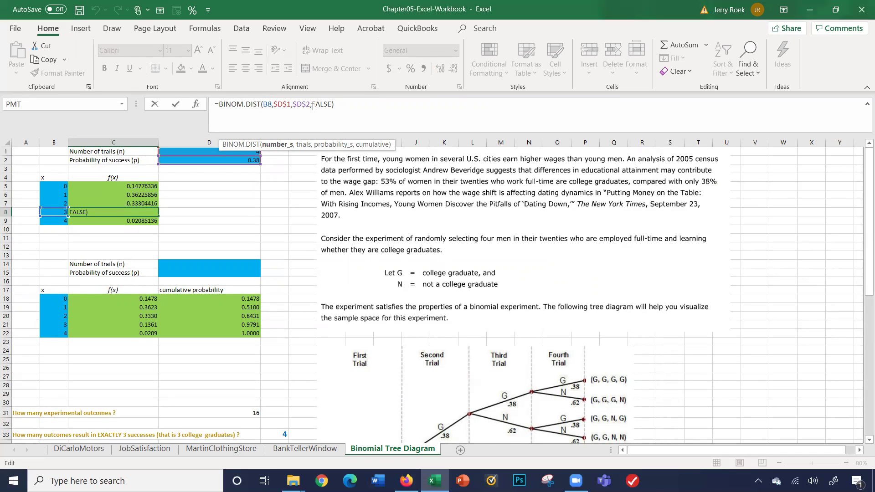
key("ctrl+Return")
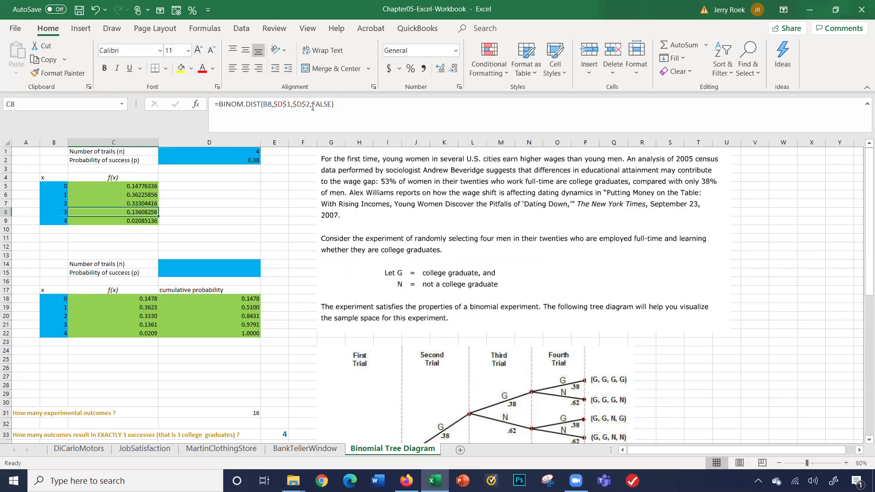
Step: Enlarge the sheet to 120% and match the question in A35 to the x = 3 row of the upper f(x) table
left_click(845, 461)
left_click(845, 461)
left_click(845, 461)
left_click(846, 461)
scroll(322, 329, "up", 2)
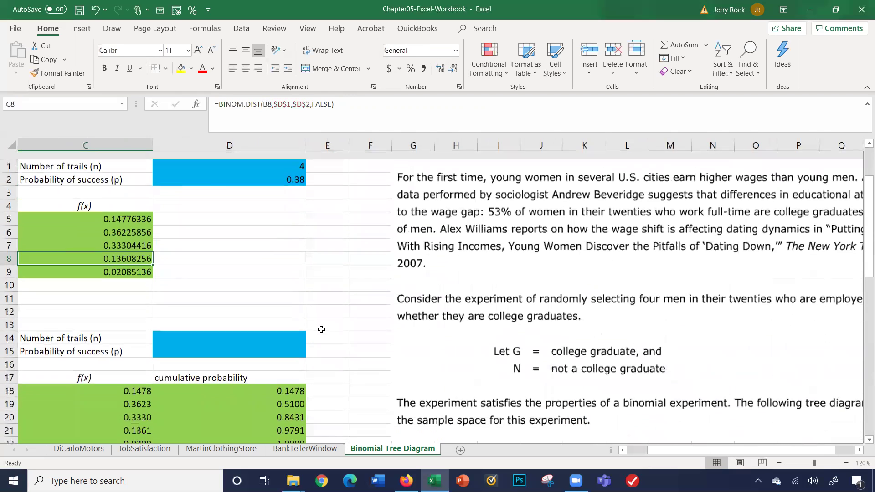
scroll(321, 330, "left", 1)
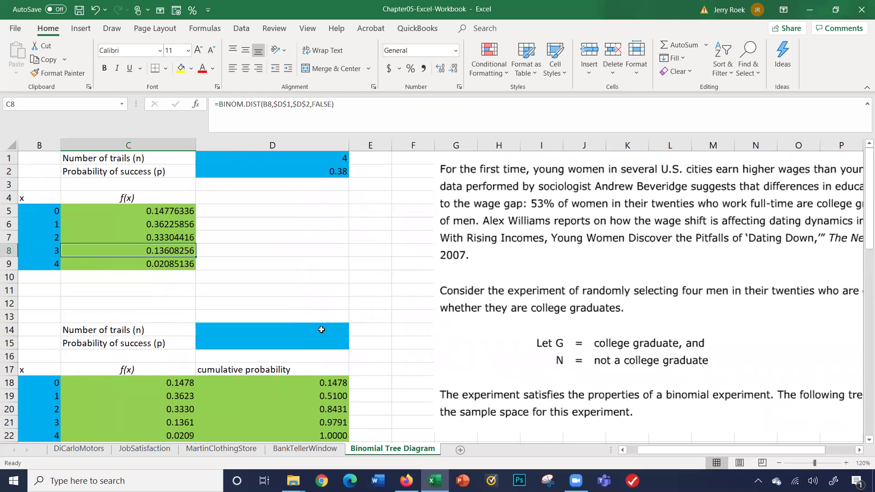
key("Left")
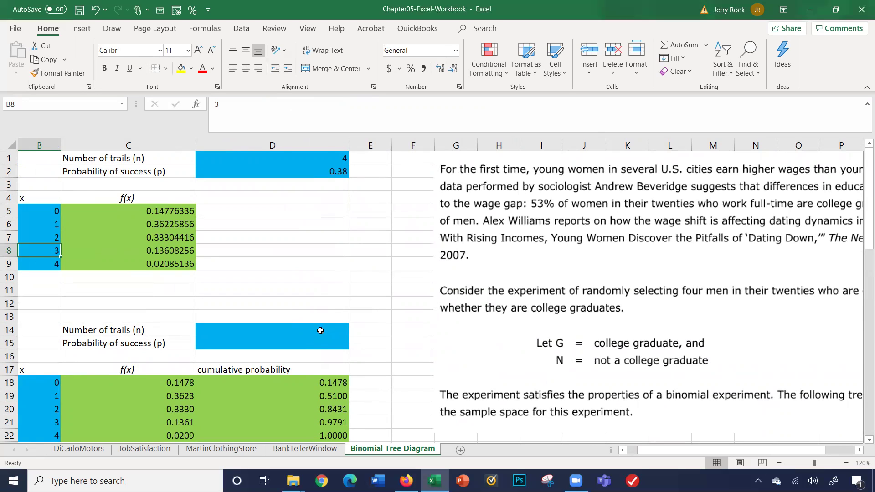
scroll(297, 379, "down", 6)
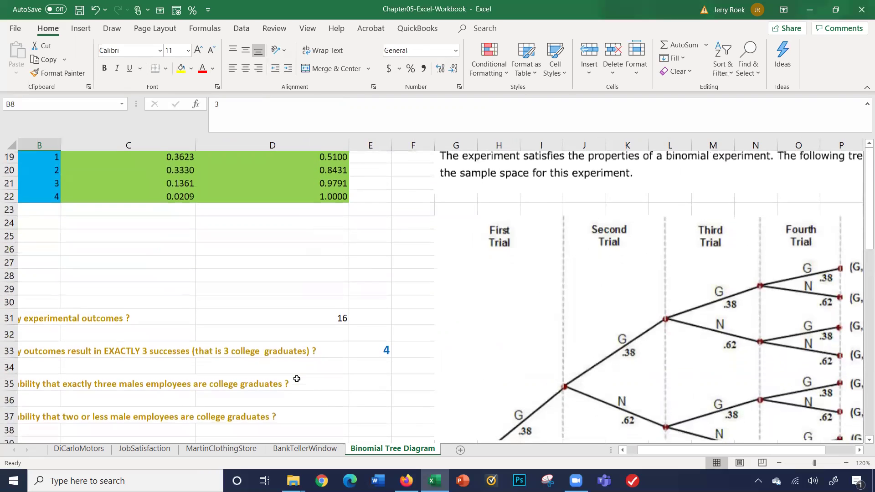
scroll(297, 378, "down", 1)
scroll(297, 379, "up", 5)
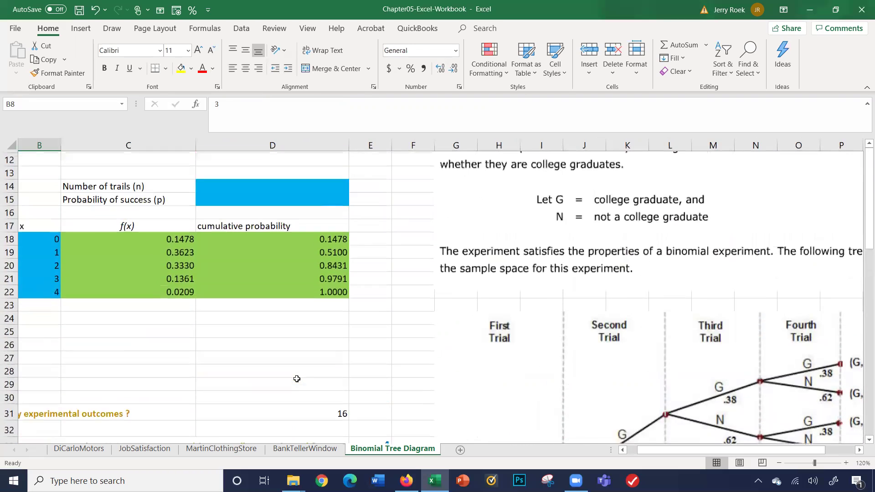
scroll(296, 379, "up", 2)
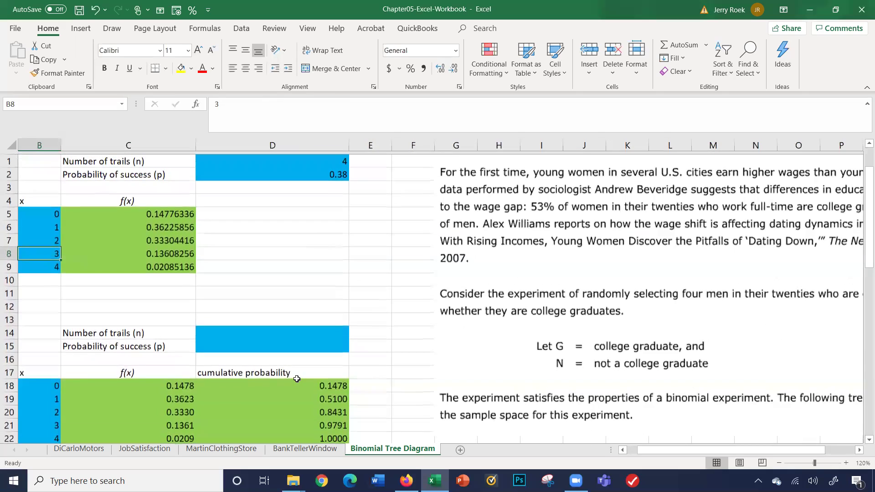
scroll(297, 379, "down", 7)
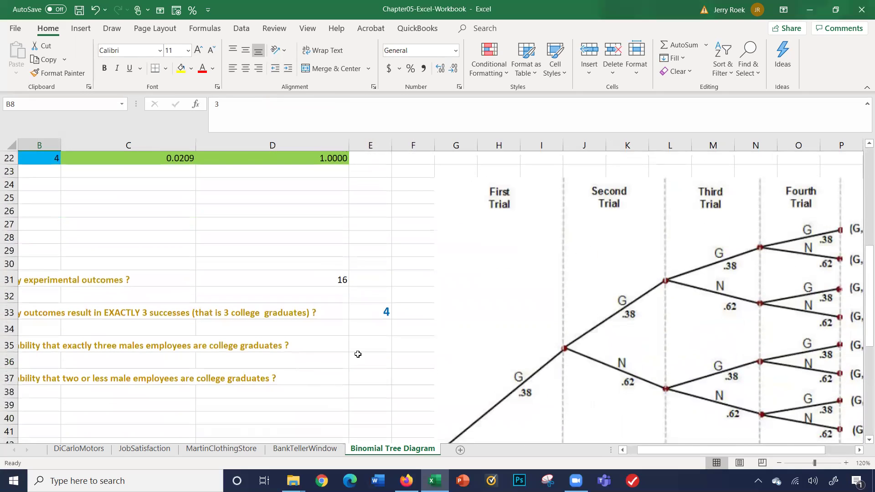
Step: Enter .13 in E35 as the probability that exactly three male employees are college graduates
left_click(358, 354)
key("Up")
type(".13")
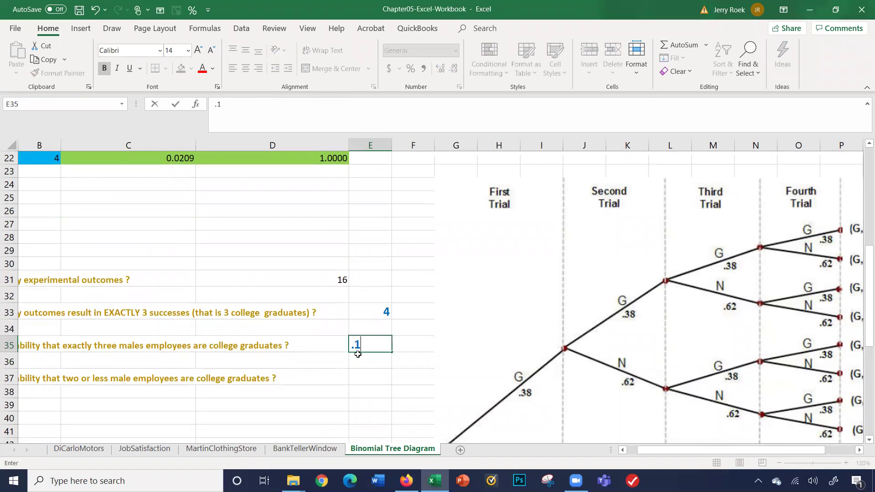
key("Return")
key("Left")
key("Left")
key("Left")
key("Left")
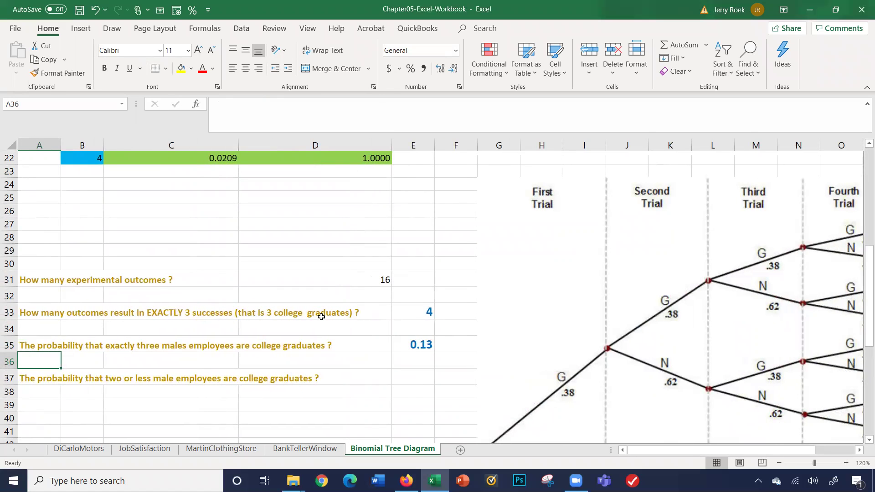
Step: For the cumulative probability table, set the number of trials in D14 to 4 and the probability of success in D15 to .38
scroll(321, 316, "up", 6)
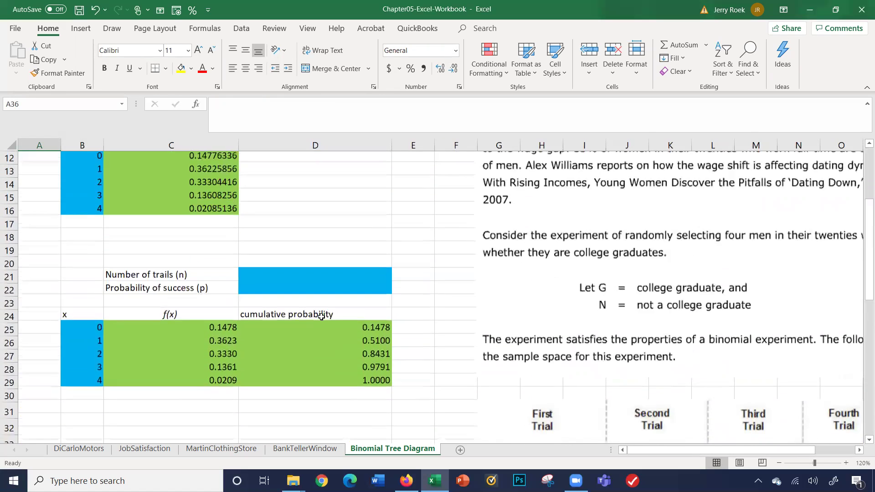
left_click(295, 280)
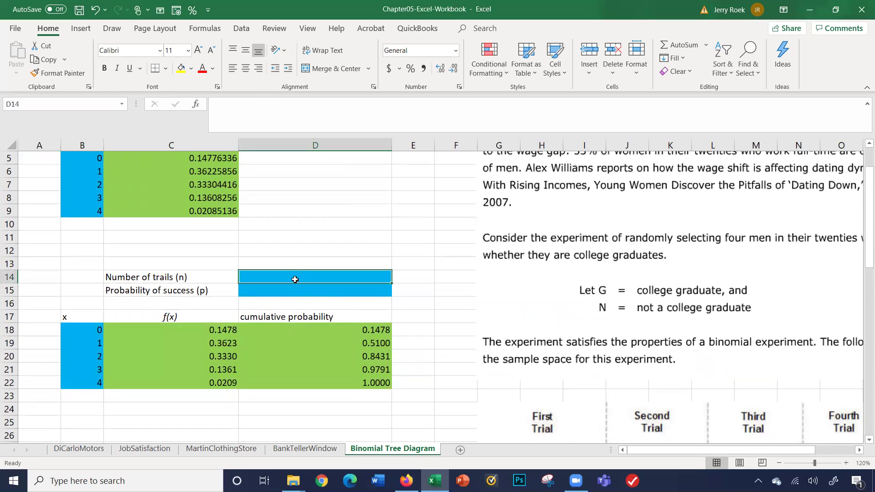
type("4")
key("Return")
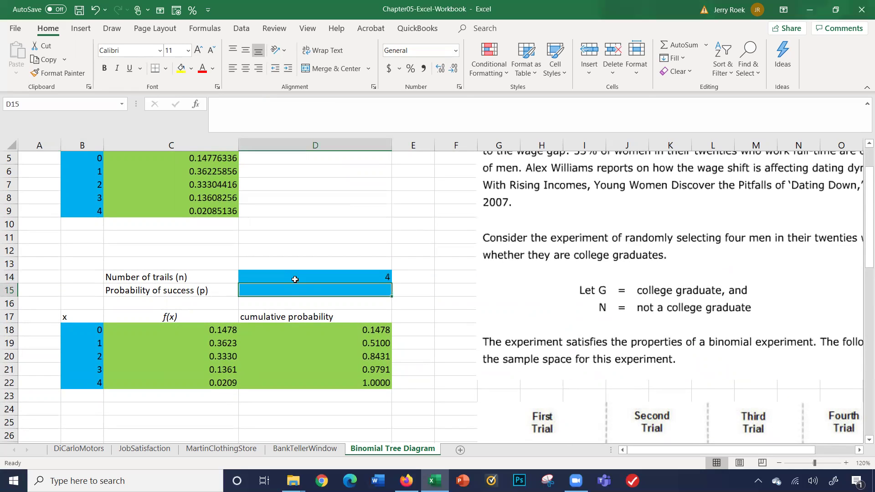
type(".38")
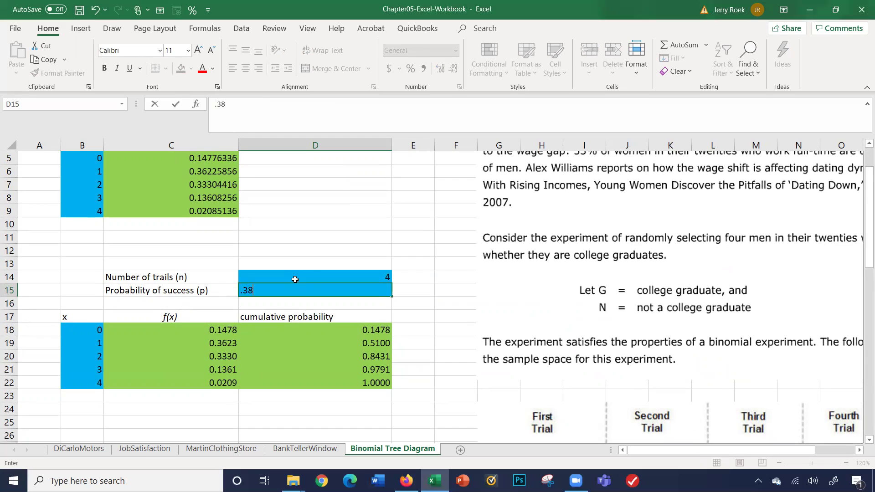
key("Return")
Step: Review the f(x) cells C18 to C22 and how they refer to the upper probability table
key("Left")
key("Down")
key("Down")
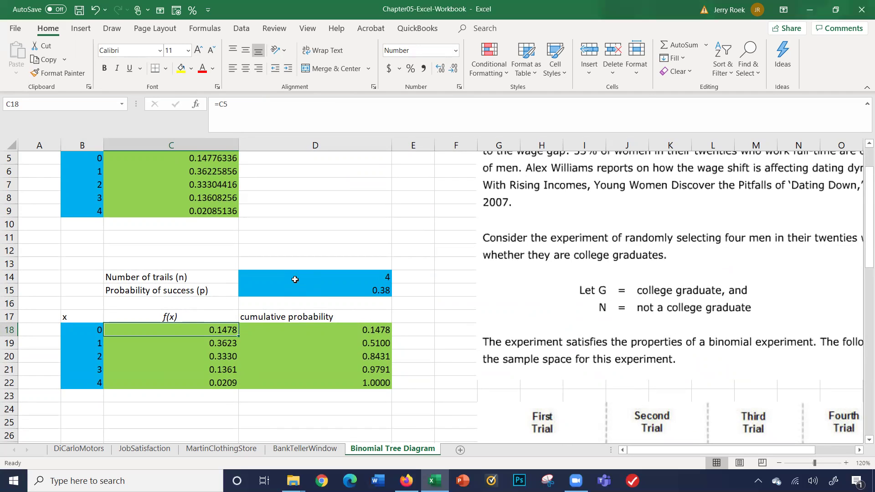
scroll(271, 275, "up", 2)
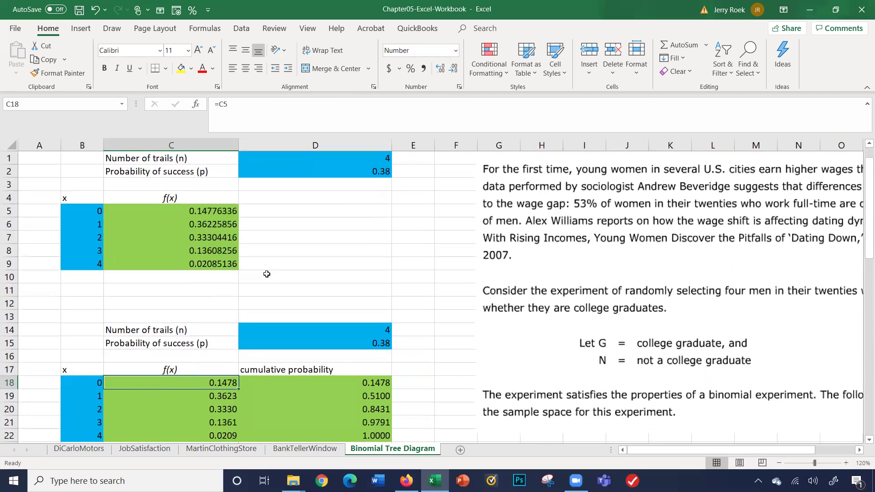
key("Down")
key("Down")
key("Down")
key("Down")
key("Down")
key("Up")
key("Up")
key("Up")
key("Up")
key("Up")
Step: Compare the cumulative BINOM.DIST formula in D18 with the f(x) reference in C18 and the inputs in D1 and D2
key("Right")
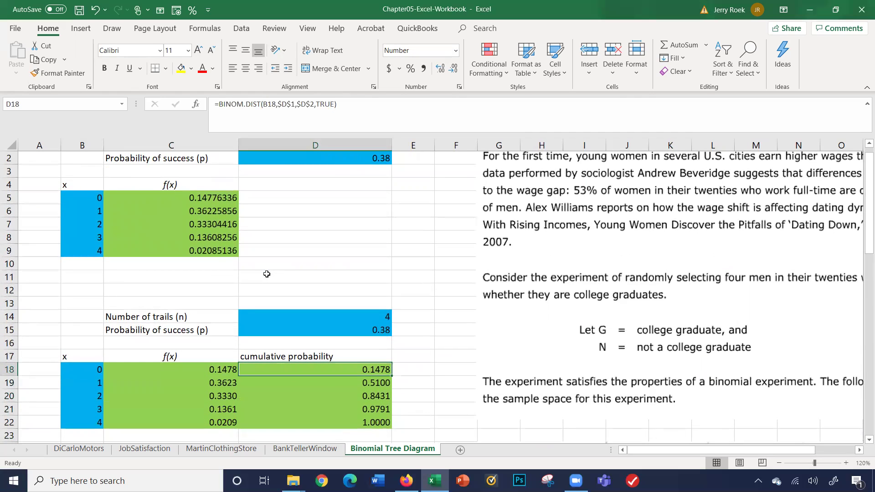
key("Left")
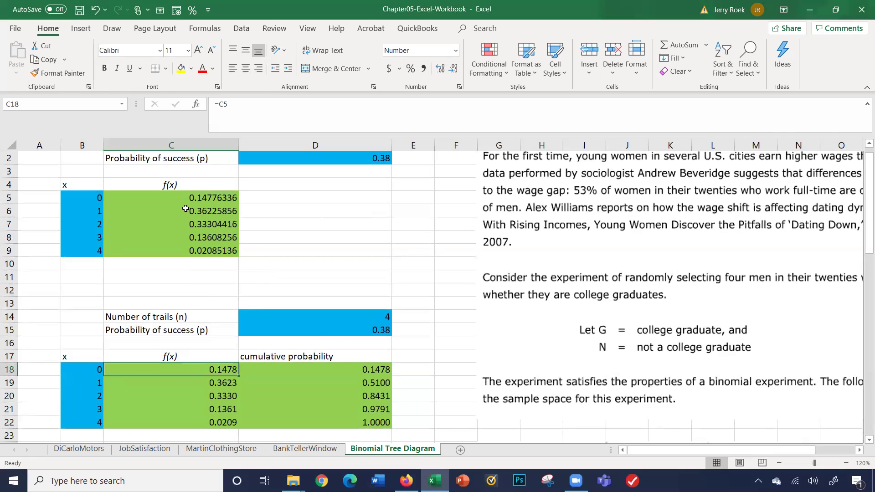
key("Right")
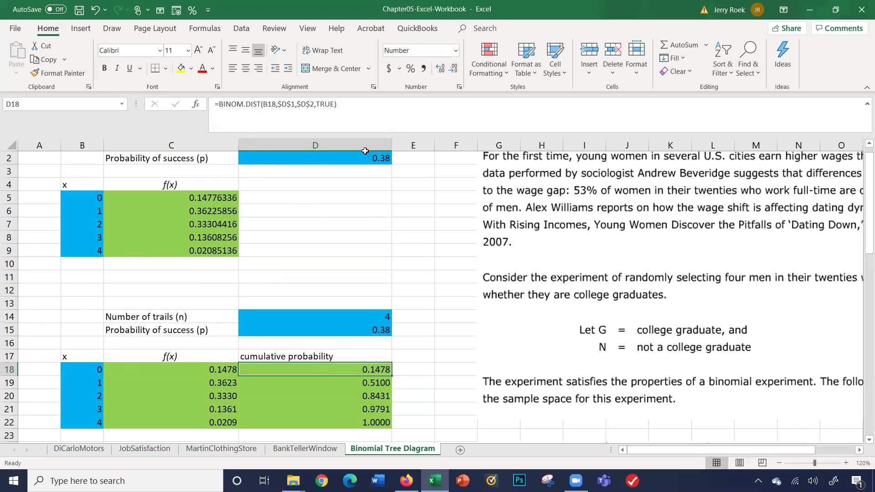
scroll(365, 196, "up", 1)
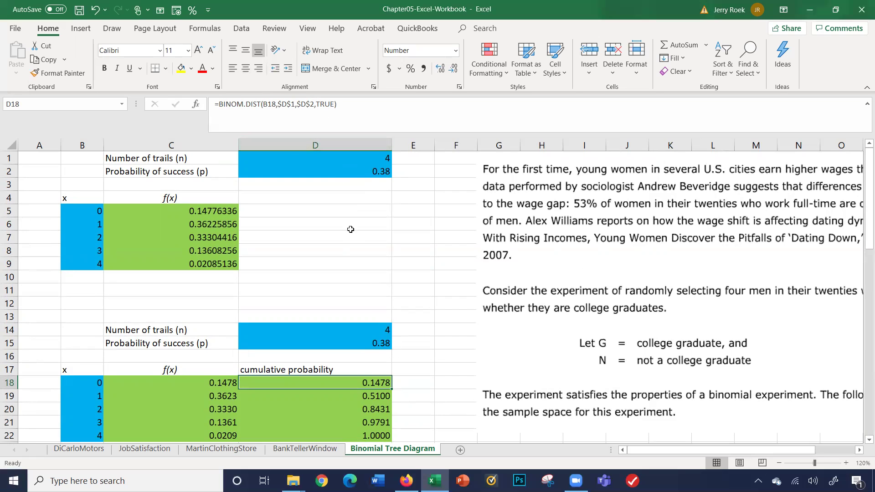
Step: Check the cumulative probabilities in D19 and D20 against the sums of C18:C19 and C18:C20
key("Down")
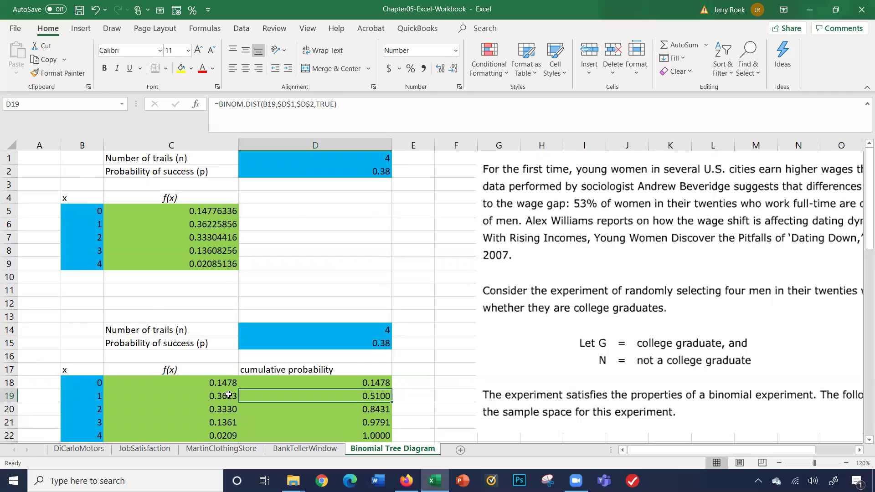
left_click_drag(213, 384, 212, 393)
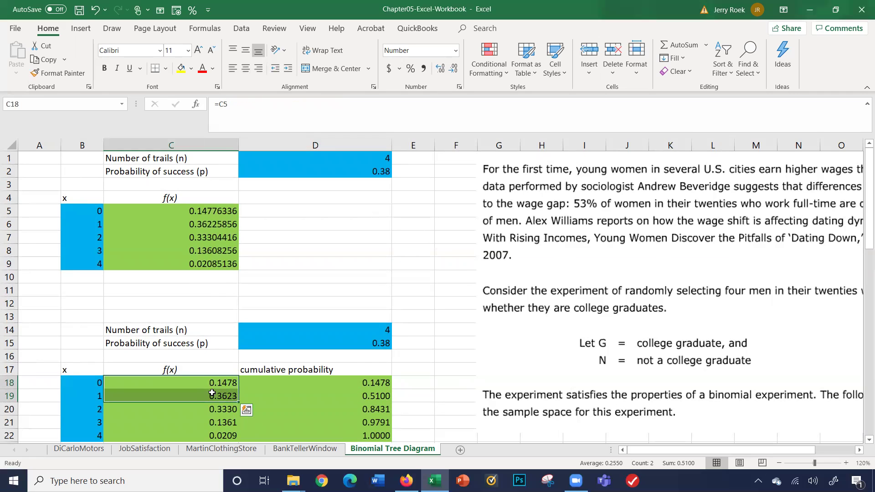
left_click(341, 397)
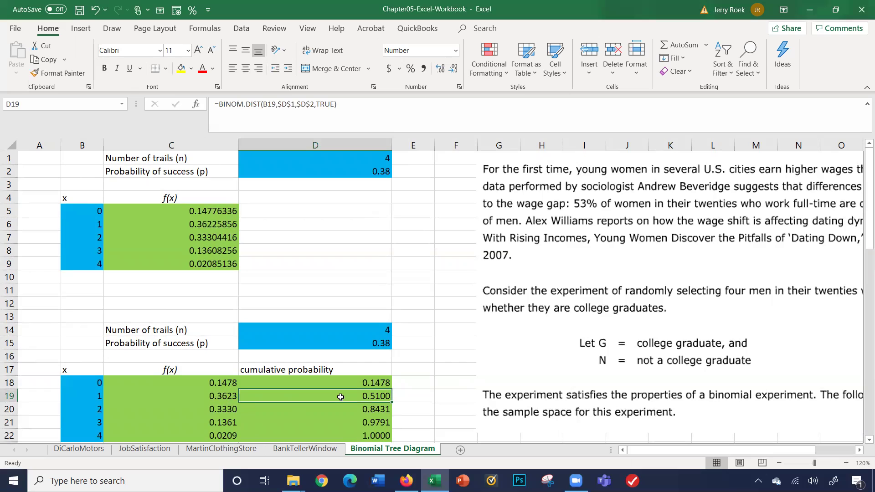
left_click(218, 387)
left_click_drag(218, 387, 218, 405)
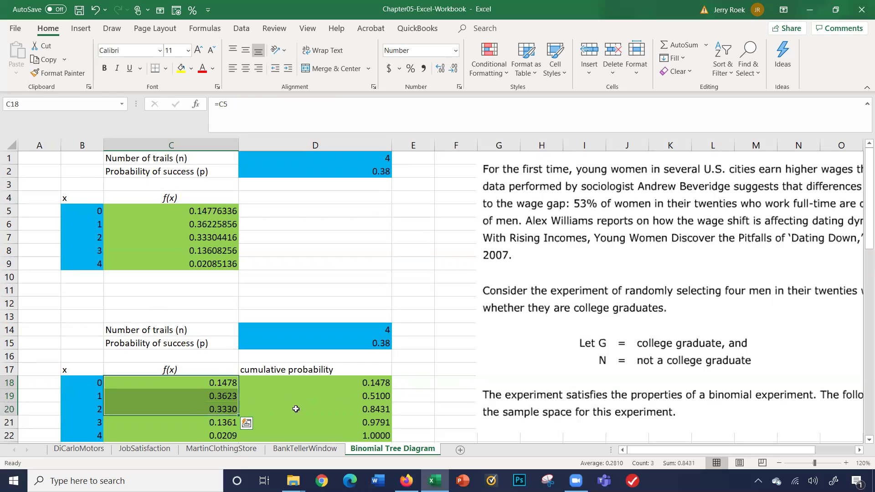
left_click(351, 409)
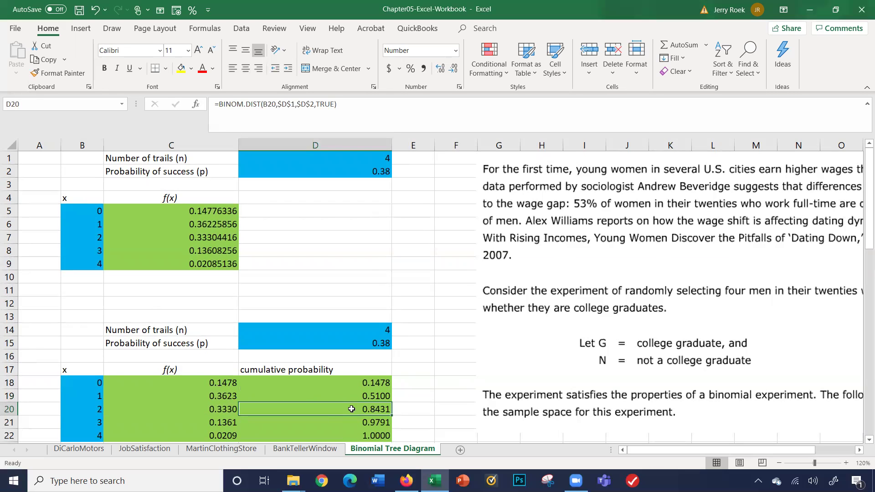
Step: Compare the question about two or fewer college graduates in row 37 with x values 0 to 2 in B18 to B20
scroll(401, 416, "down", 7)
scroll(400, 416, "up", 2)
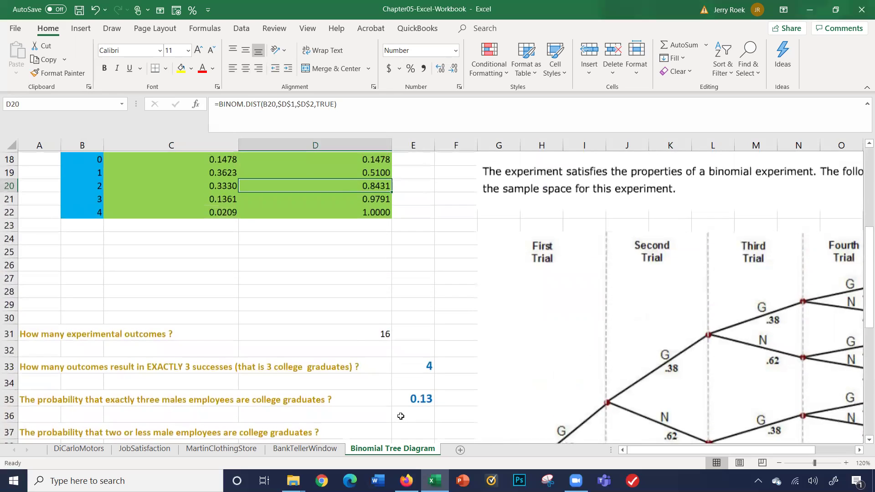
scroll(400, 416, "down", 1)
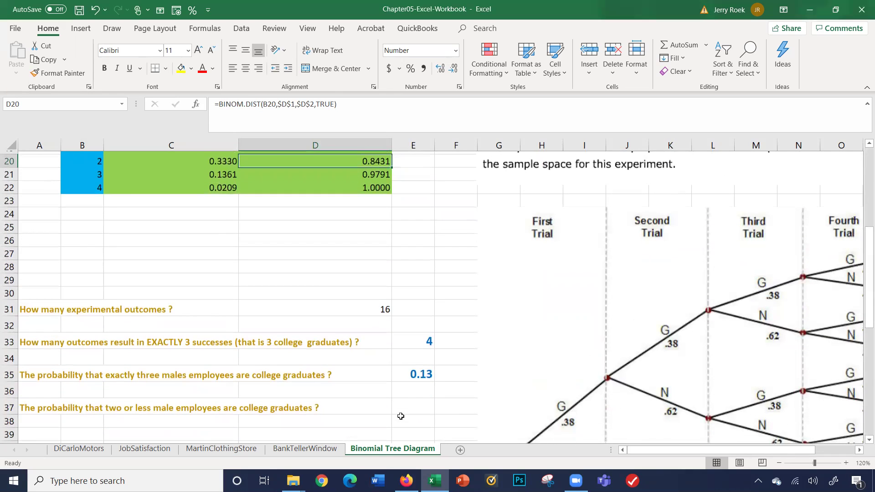
scroll(401, 416, "up", 4)
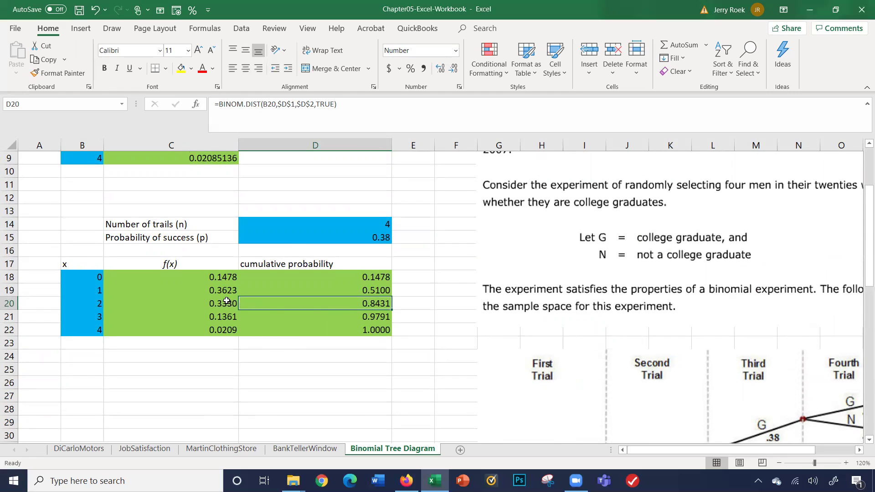
left_click(88, 278)
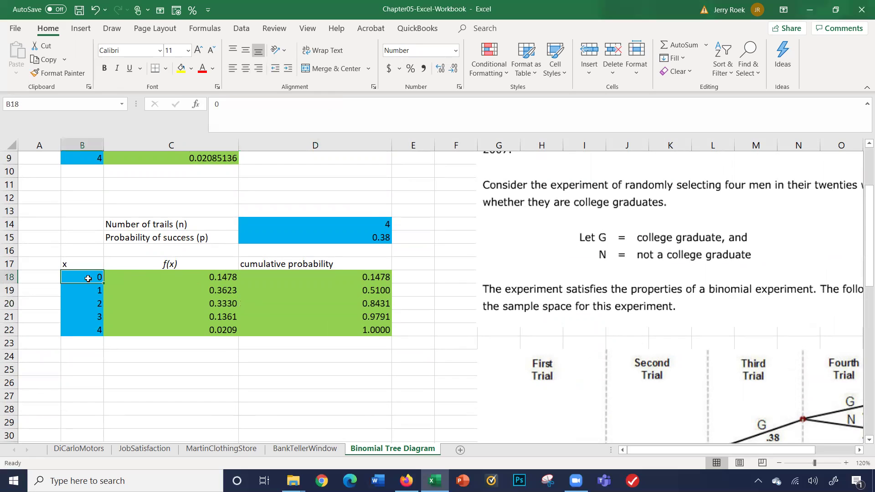
key("Down")
key("Down")
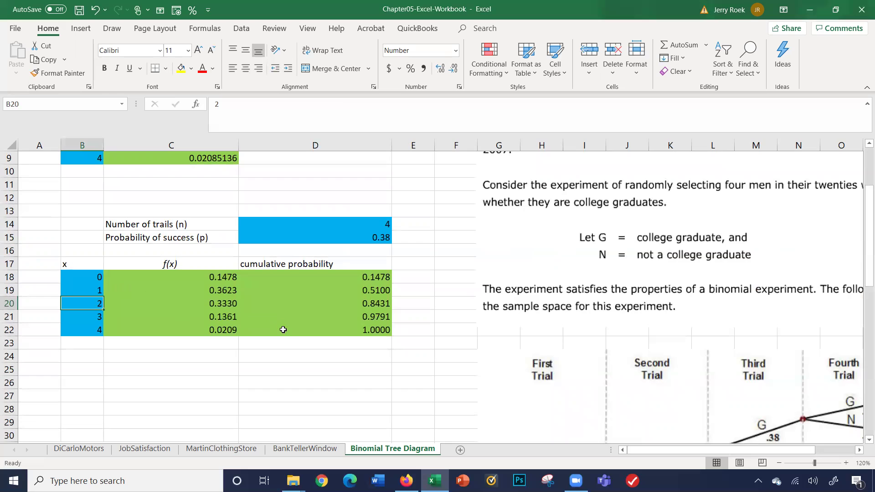
Step: Answer the probability that two or less male employees are college graduates by entering 0.84 in E37
scroll(383, 411, "down", 4)
scroll(383, 410, "down", 2)
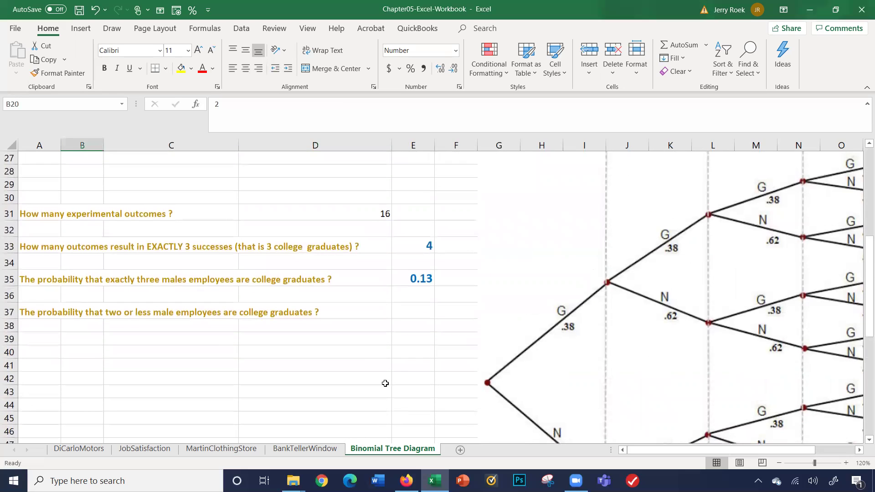
left_click(400, 318)
type("0.84")
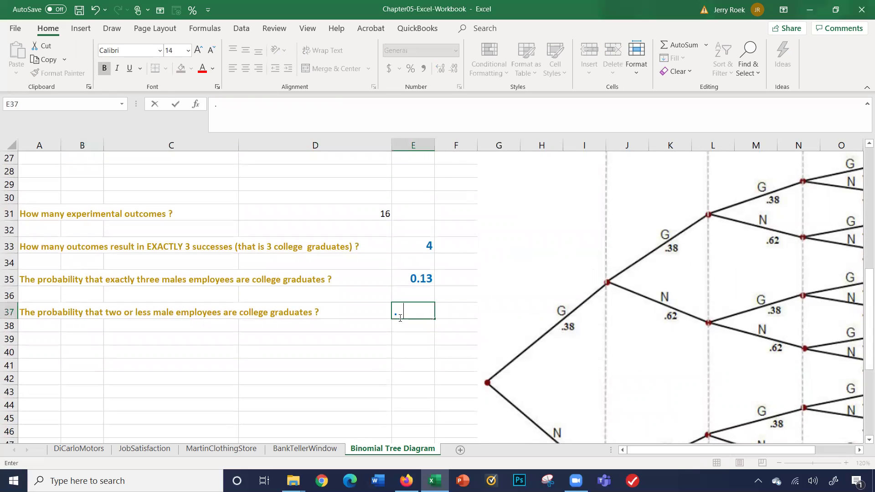
key("Return")
Step: Review the cumulative probability table again and inspect the BINOM.DIST formula for x = 4 in D22
scroll(400, 319, "up", 7)
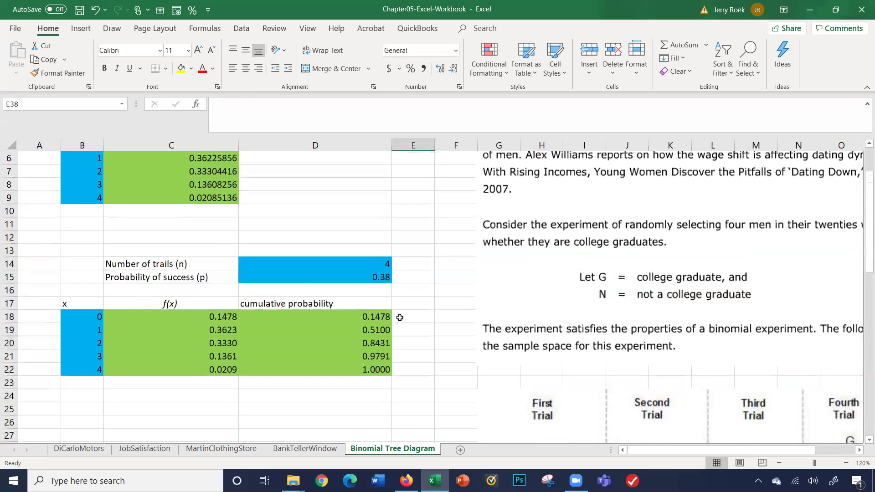
scroll(308, 387, "up", 2)
scroll(308, 387, "down", 2)
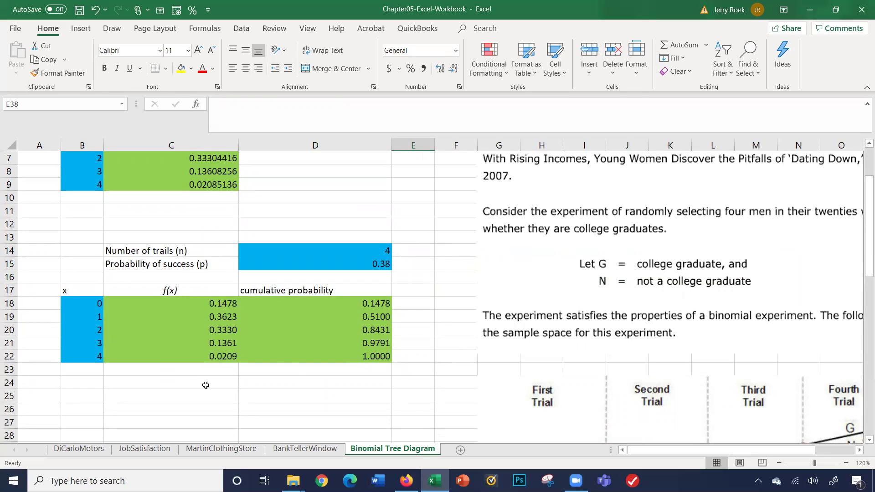
left_click(291, 359)
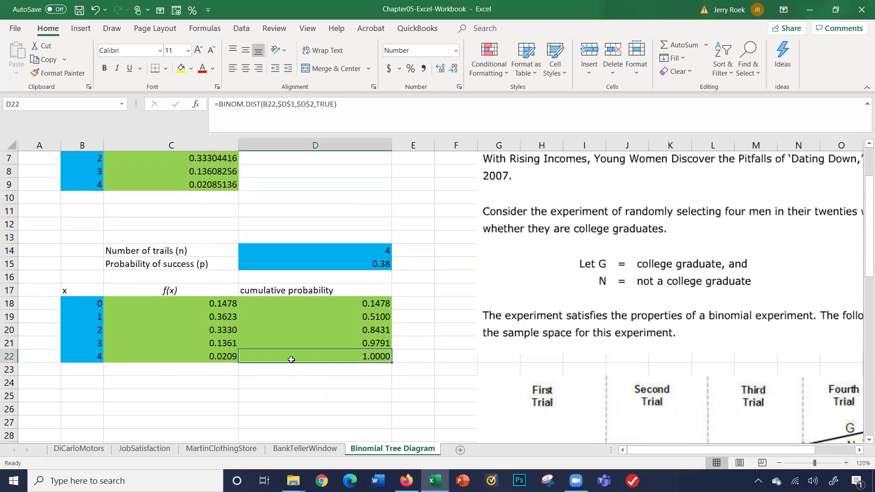